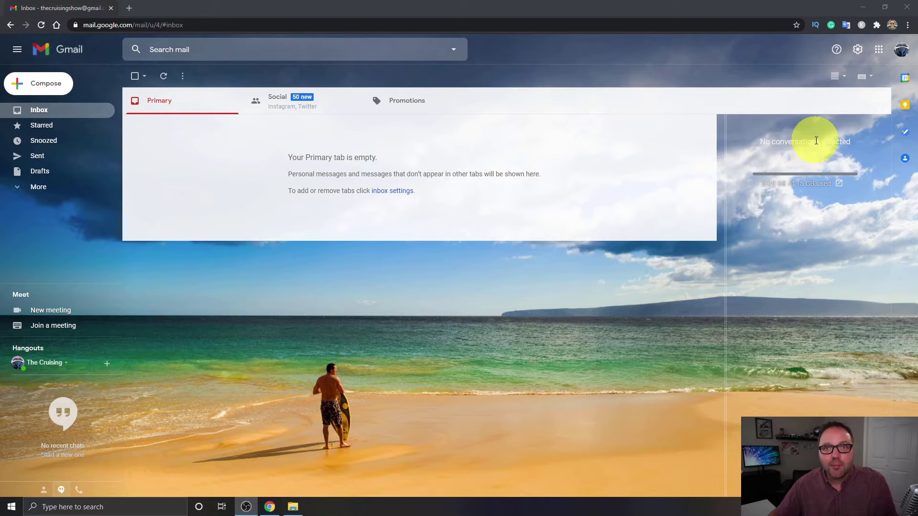
Open Google Sheets from the Google apps available in Gmail.
click(878, 51)
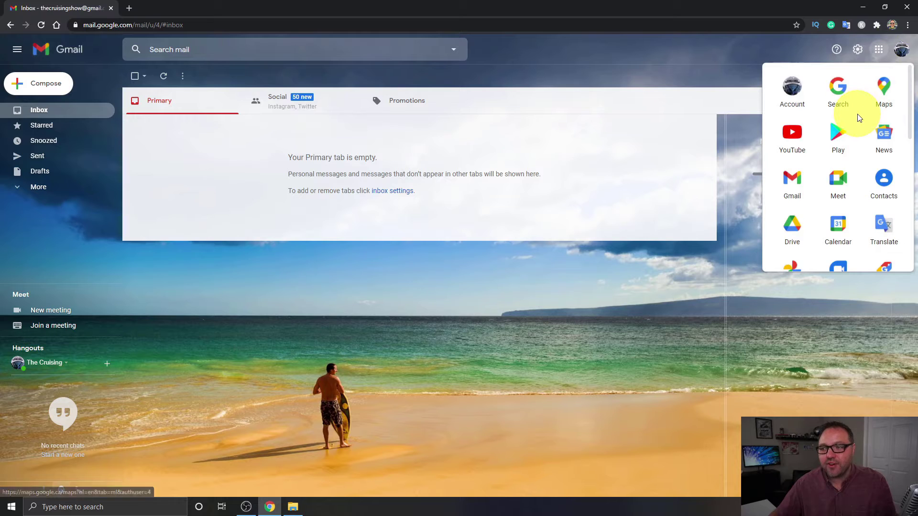
scroll(856, 124, down, 3)
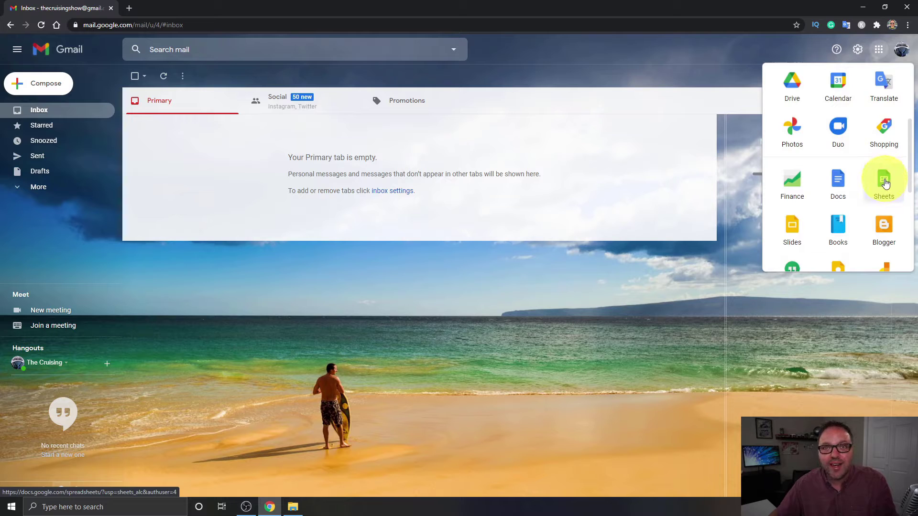
click(885, 183)
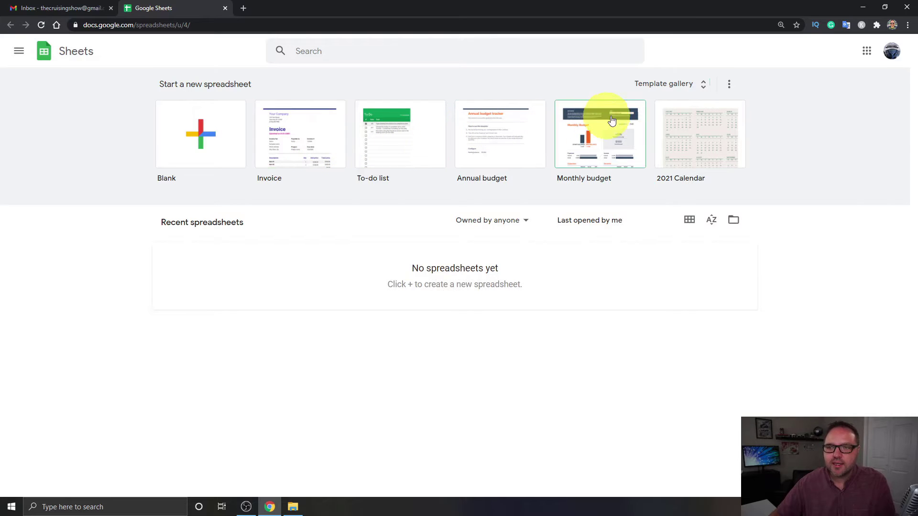
Create a new spreadsheet from the Invoice template in the Work section of the template gallery.
click(671, 89)
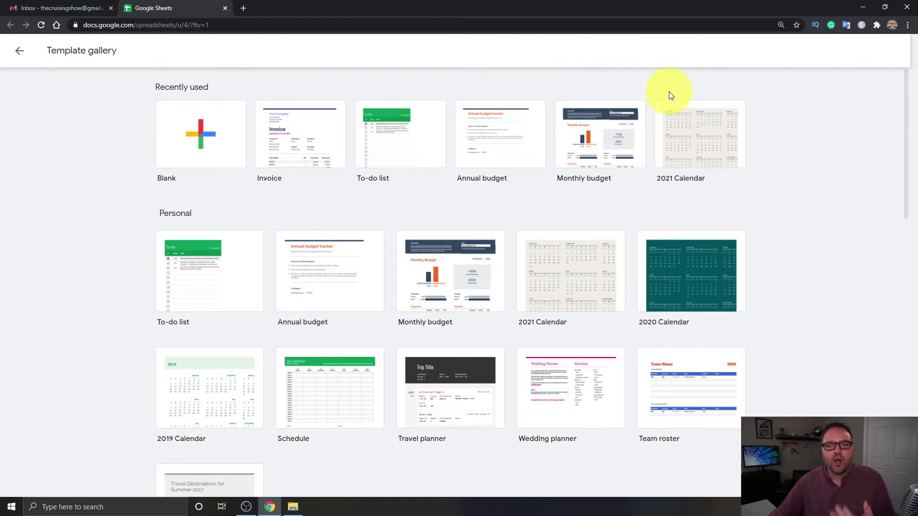
scroll(574, 203, down, 2)
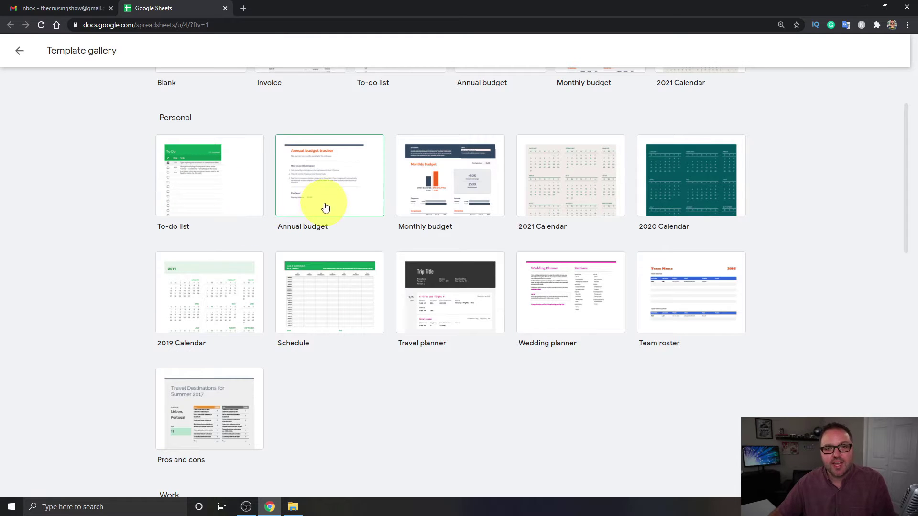
scroll(451, 236, down, 4)
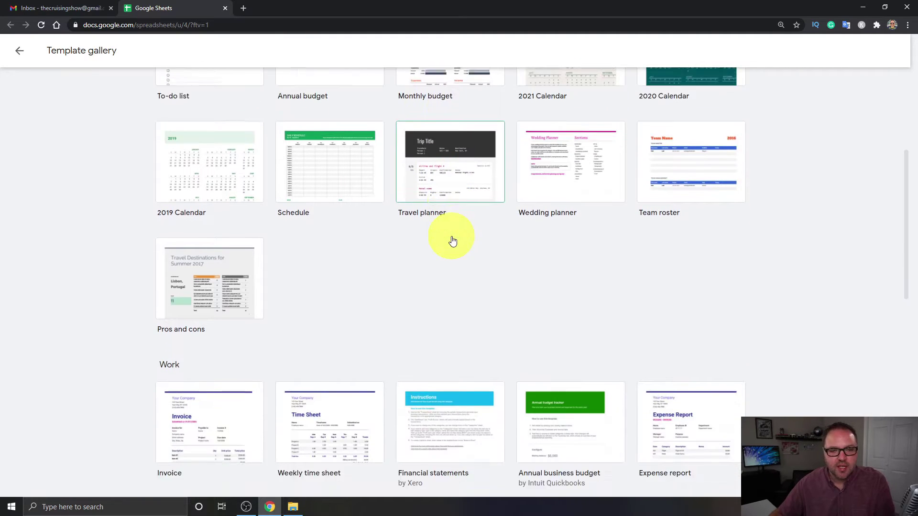
scroll(451, 235, down, 3)
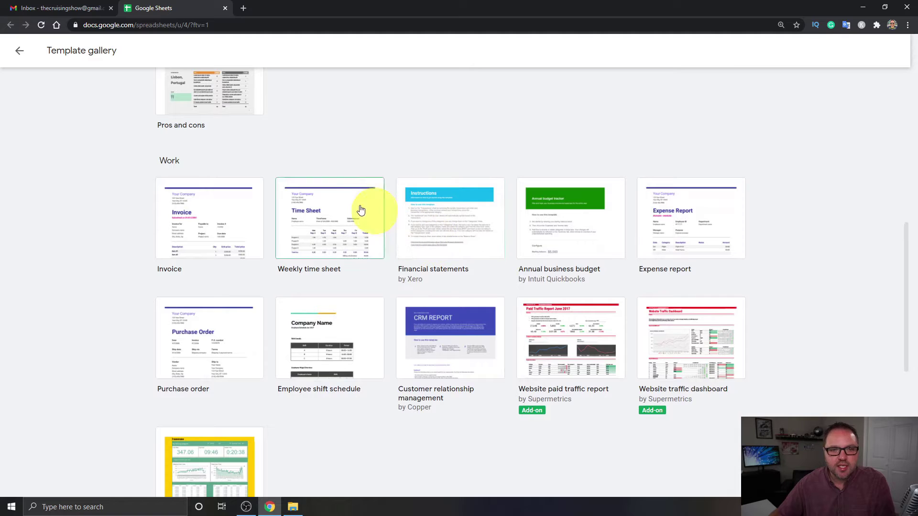
click(220, 228)
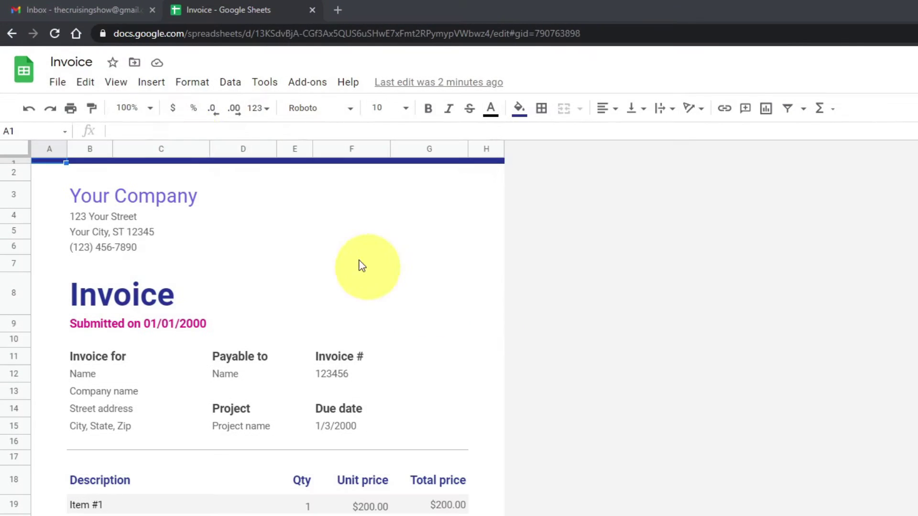
Rename the spreadsheet file as 12345.
click(67, 62)
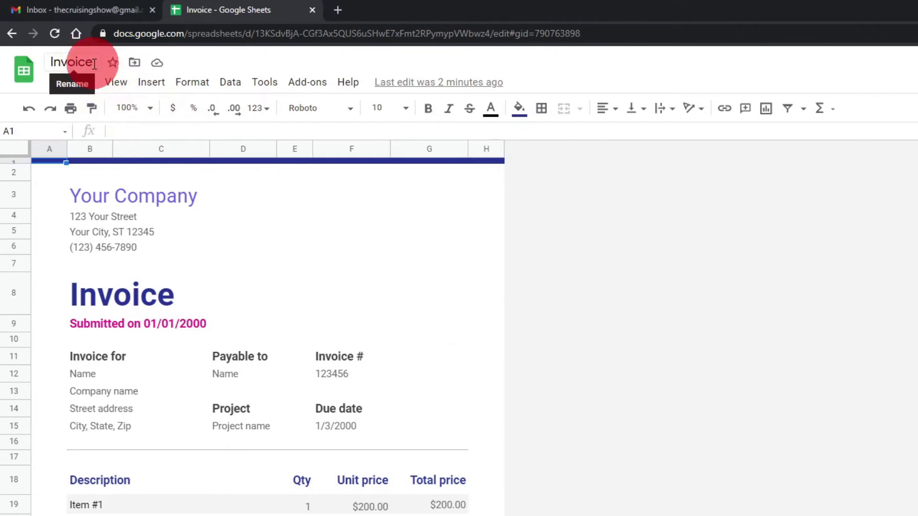
key(BackSpace)
key(BackSpace)
key(BackSpace)
key(BackSpace)
key(BackSpace)
key(BackSpace)
key(BackSpace)
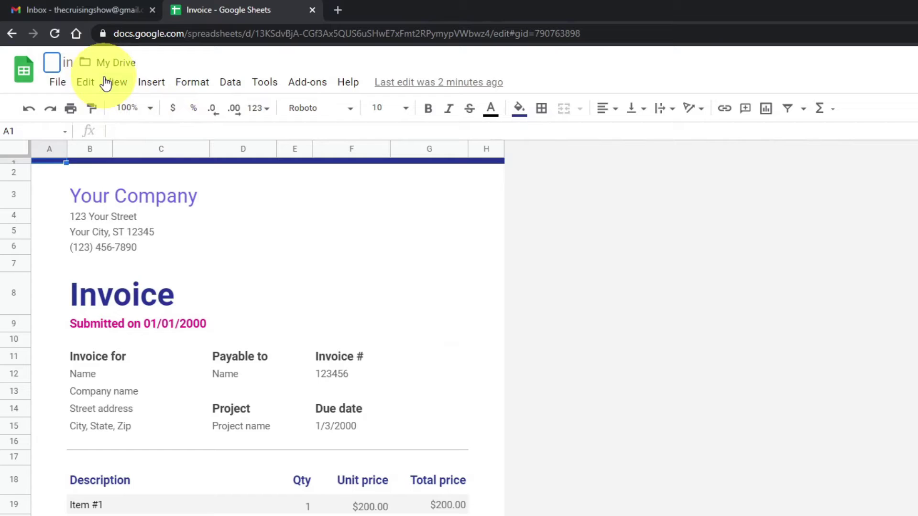
text(12345)
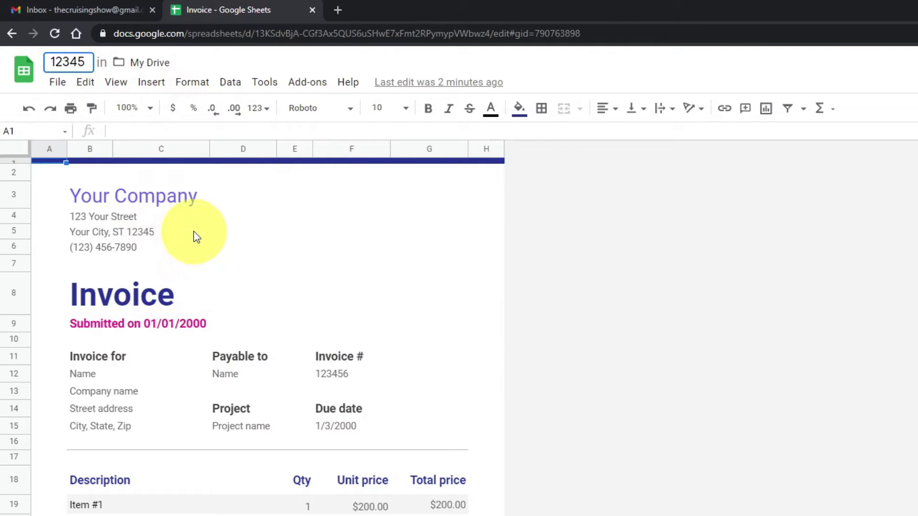
Replace the Your Company placeholder at the head of the invoice with "Yummy's Icecream".
click(156, 200)
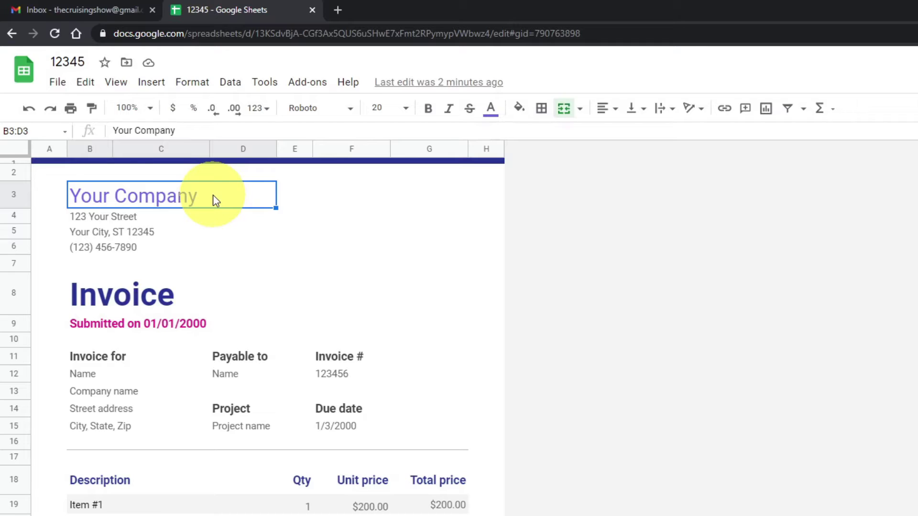
double_click(213, 195)
key(BackSpace)
key(BackSpace)
key(BackSpace)
key(BackSpace)
key(BackSpace)
key(BackSpace)
key(BackSpace)
key(BackSpace)
key(BackSpace)
key(BackSpace)
key(BackSpace)
key(BackSpace)
text(Yummy's Icecream)
Replace the placeholder street line below the company name with the company's street address.
click(102, 216)
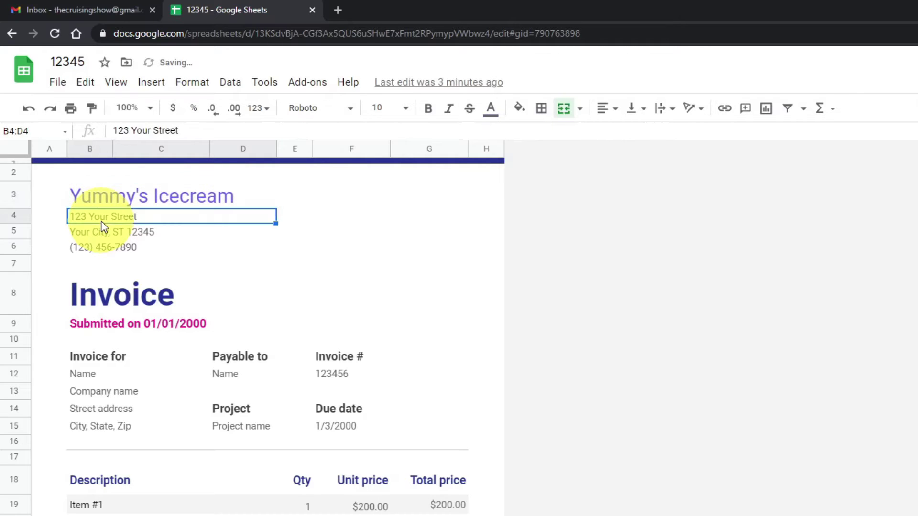
drag(136, 216, 44, 219)
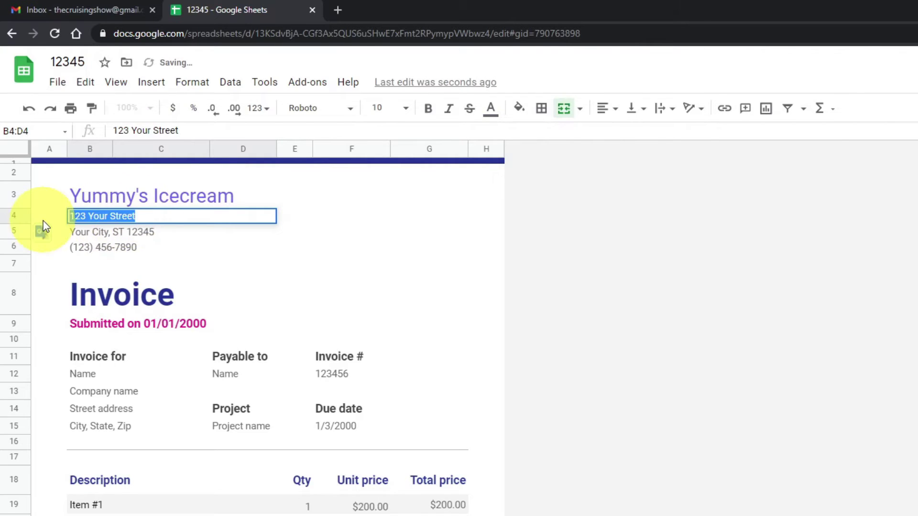
text(123 Bay St)
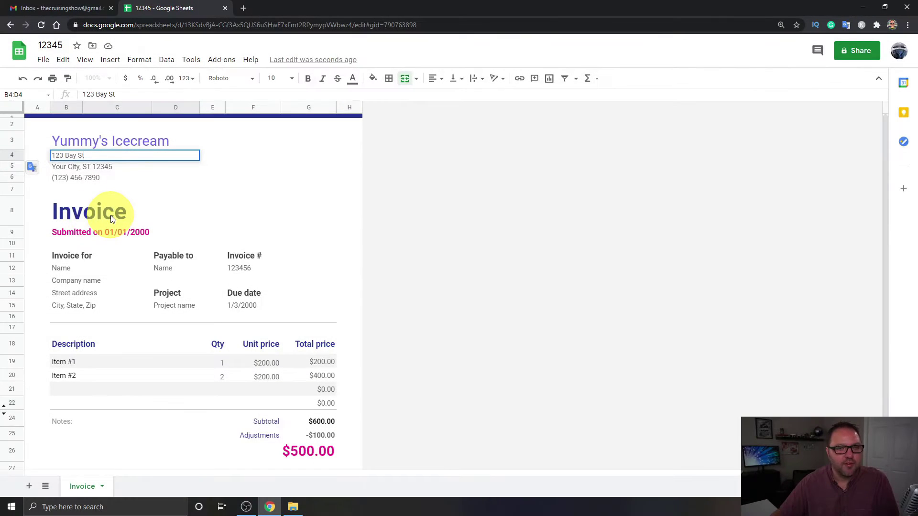
Clear the large document heading in row 8 and re-enter it as Invoice.
click(113, 214)
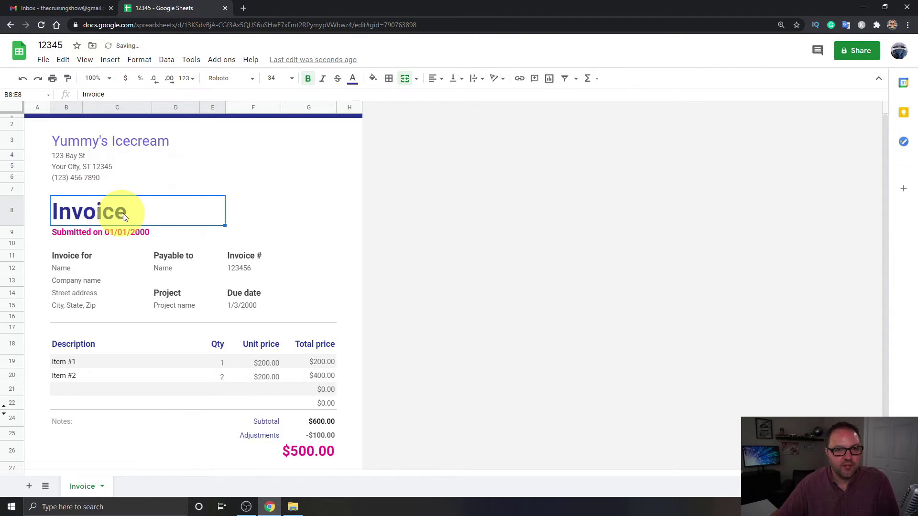
key(BackSpace)
key(BackSpace)
key(BackSpace)
key(BackSpace)
key(BackSpace)
key(BackSpace)
key(BackSpace)
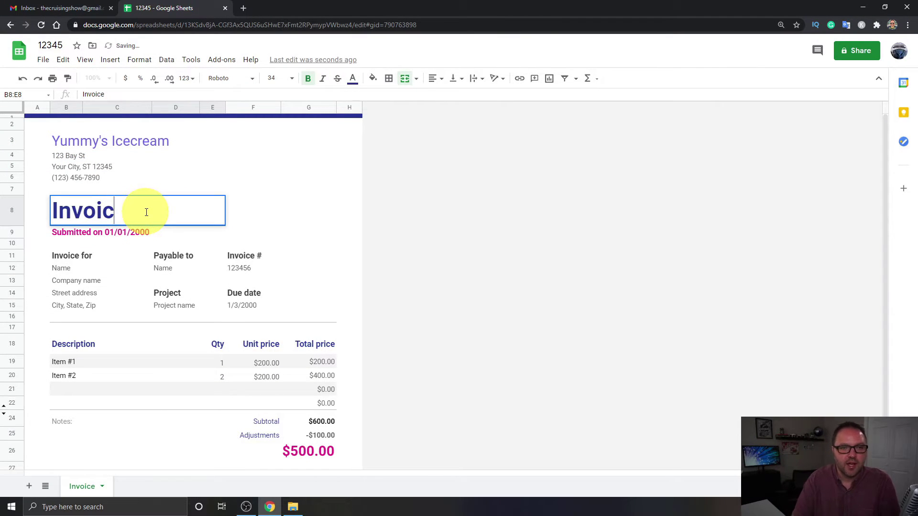
text(Bill)
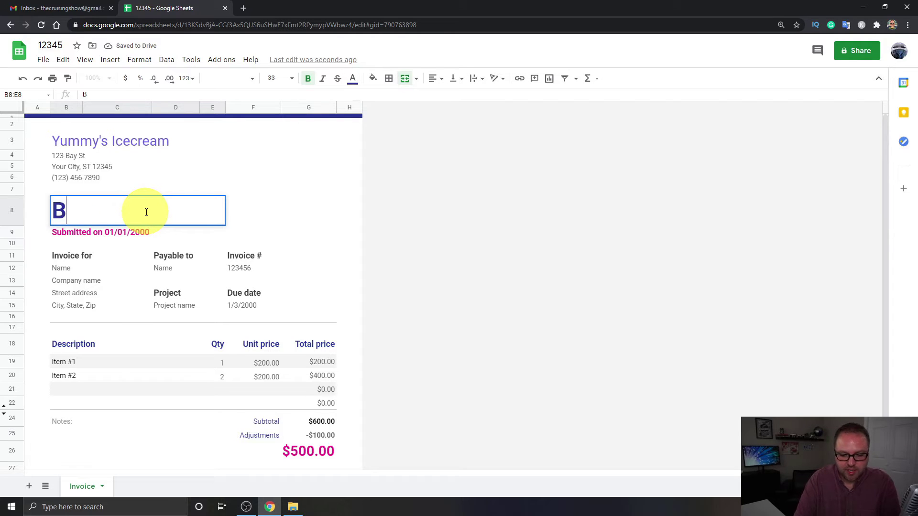
key(BackSpace)
key(BackSpace)
key(BackSpace)
key(BackSpace)
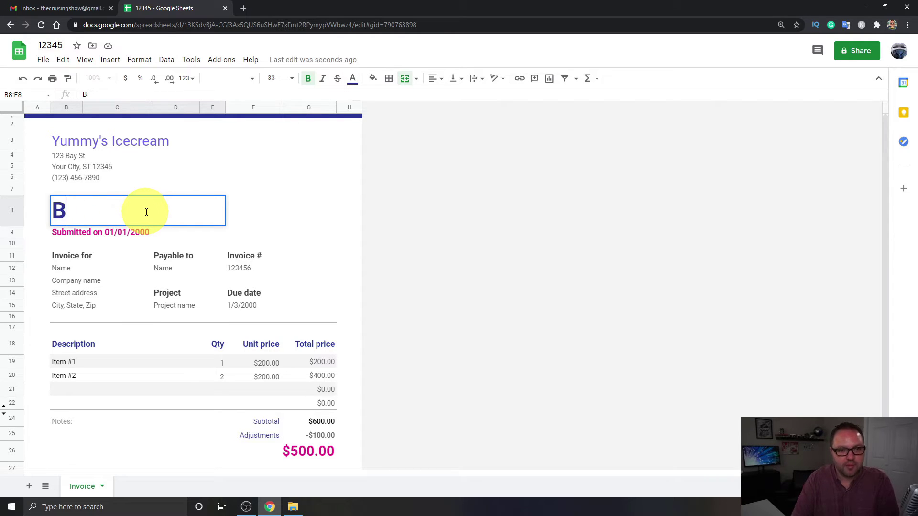
text(Invoice)
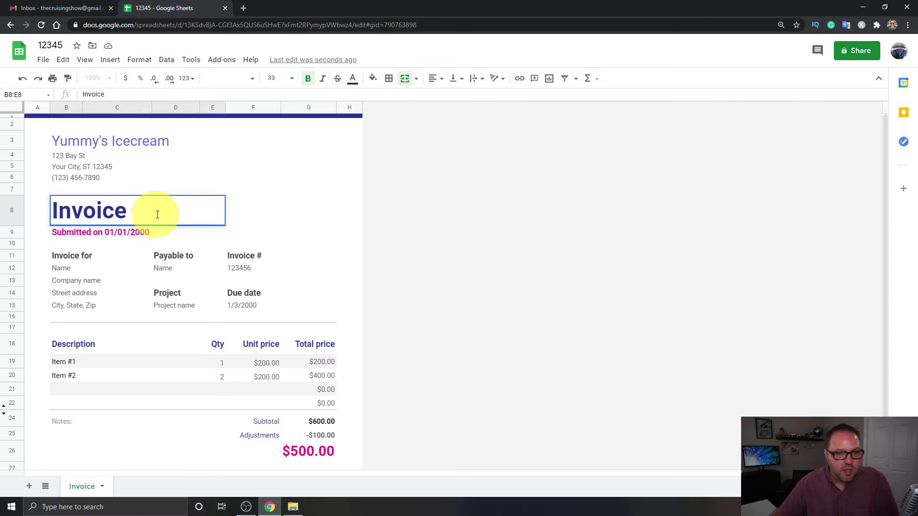
Remove the "Submitted on" wording from the line below the Invoice heading, keeping only the date.
click(113, 237)
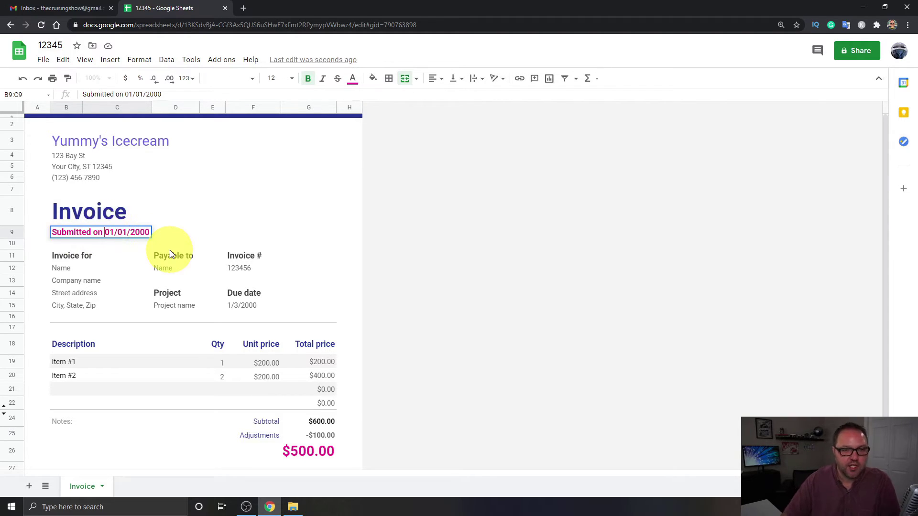
key(BackSpace)
key(BackSpace)
key(BackSpace)
key(BackSpace)
key(BackSpace)
key(BackSpace)
key(BackSpace)
key(BackSpace)
key(BackSpace)
key(BackSpace)
key(BackSpace)
key(BackSpace)
key(BackSpace)
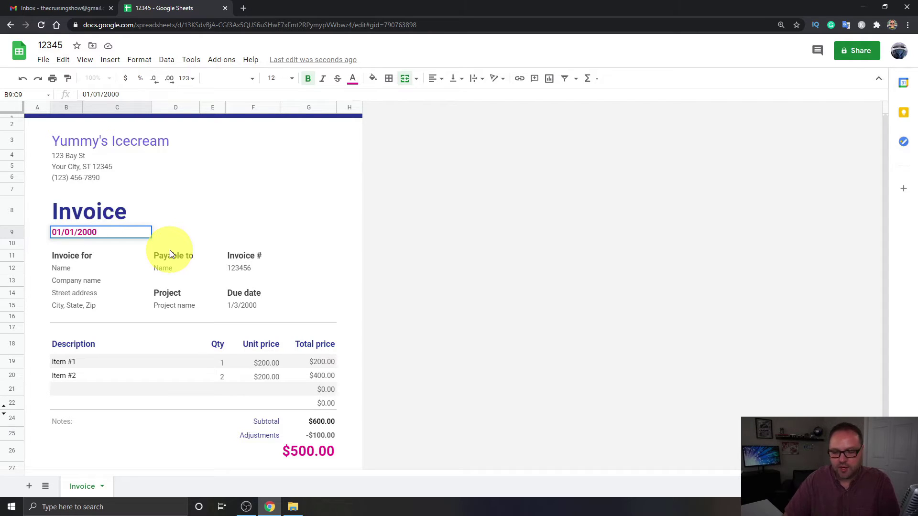
Change the date below the Invoice heading to 12/03/2021.
text(12)
key(BackSpace)
key(Delete)
key(BackSpace)
key(BackSpace)
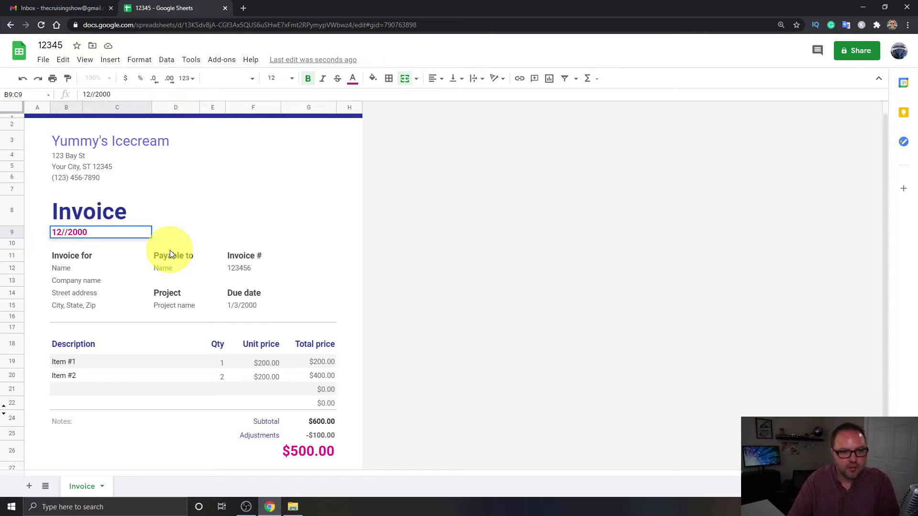
text(03)
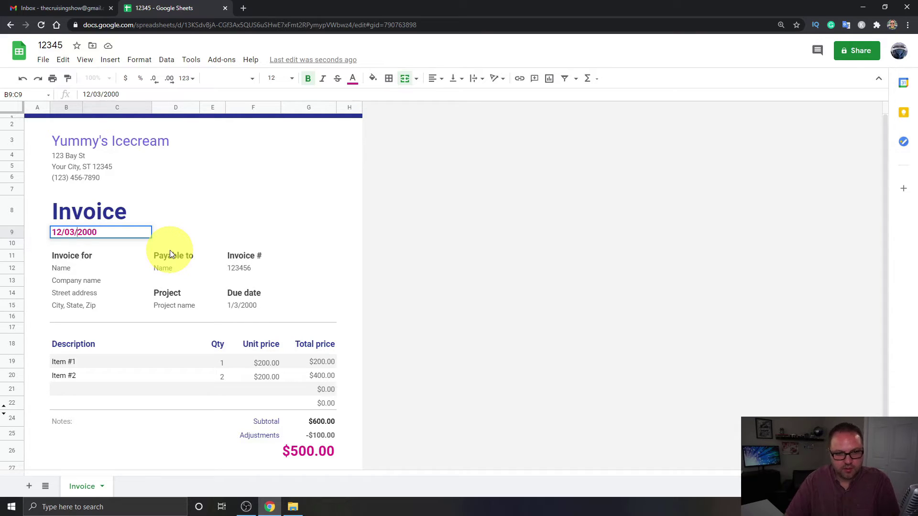
key(Delete)
key(Delete)
key(BackSpace)
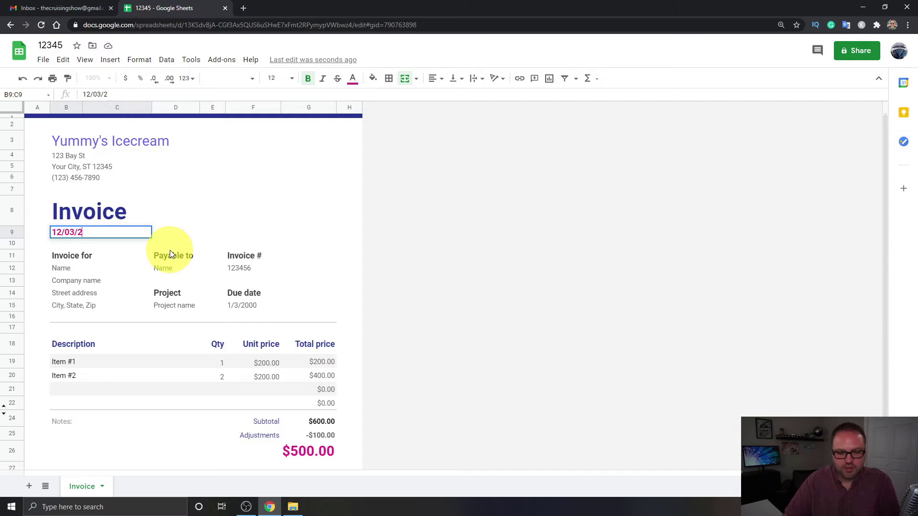
text(021)
click(349, 281)
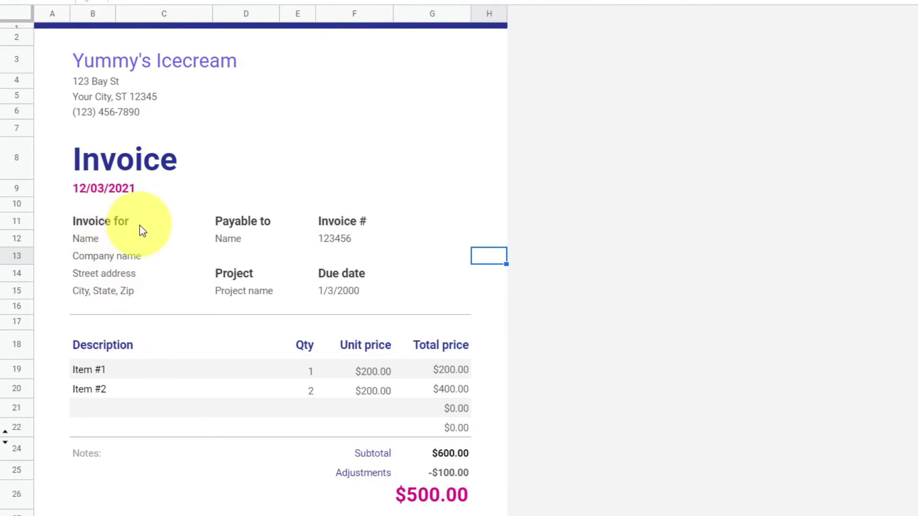
Replace the Name placeholder under Invoice for with the customer's full name.
click(102, 242)
double_click(122, 242)
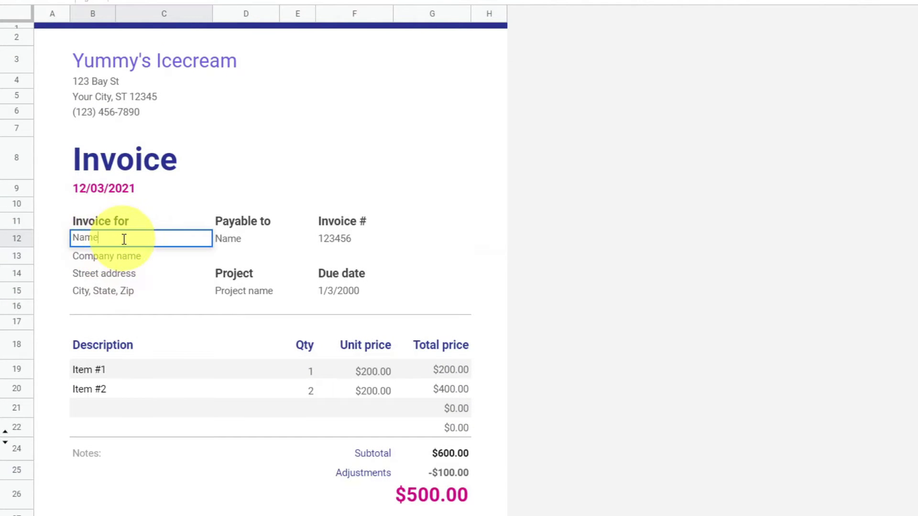
key(BackSpace)
key(BackSpace)
key(BackSpace)
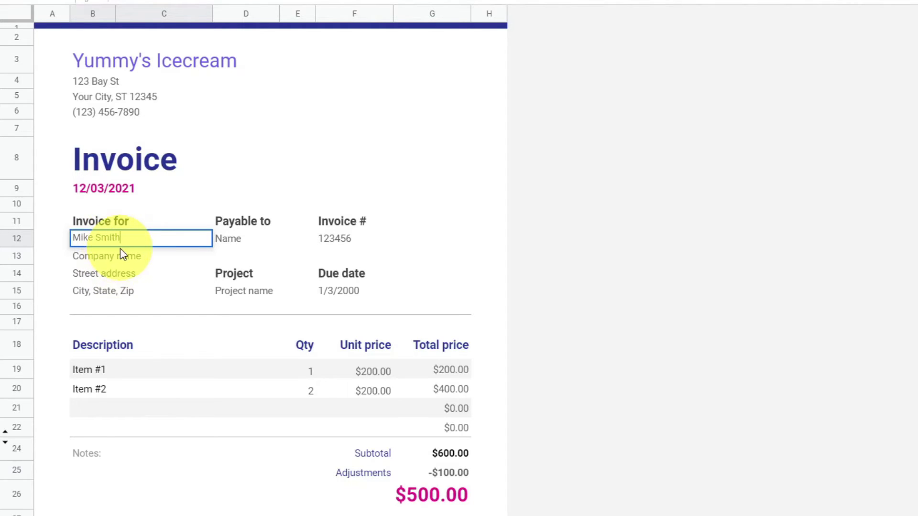
click(126, 254)
click(127, 275)
click(131, 290)
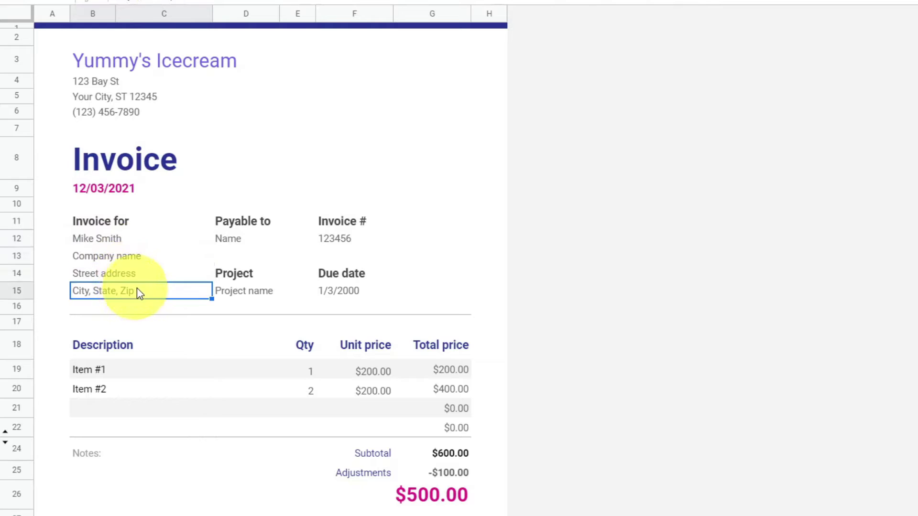
Replace the Name placeholder under Payable to with "Yummy's Icecream".
click(240, 240)
key(Delete)
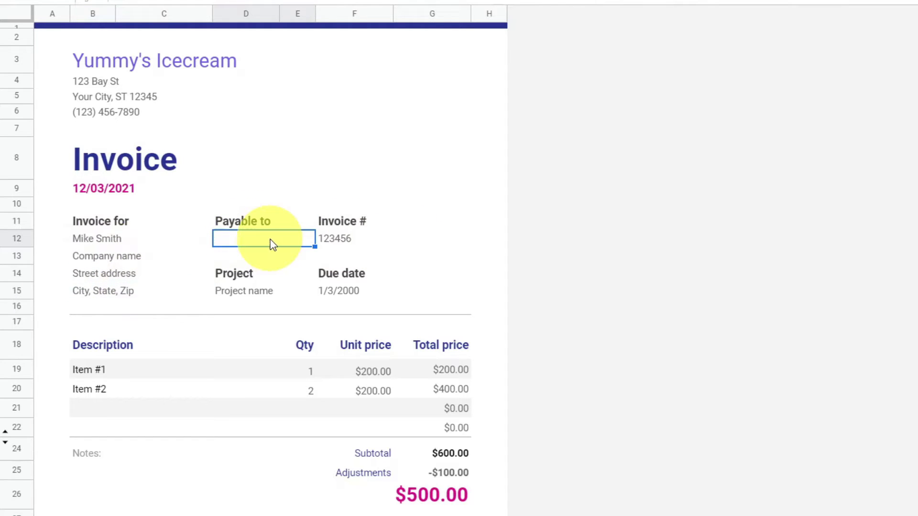
text(Yummy's Ic)
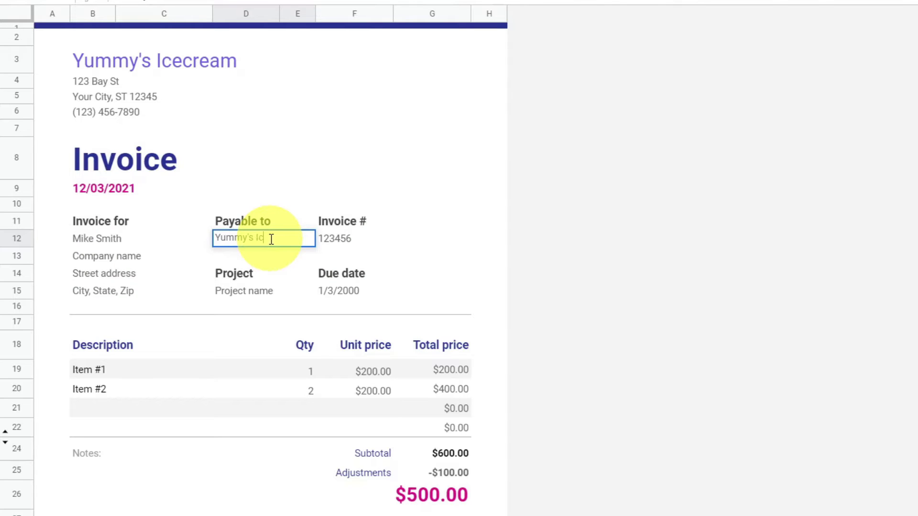
text(ecream)
Set the value under Invoice # to 12345.
click(355, 242)
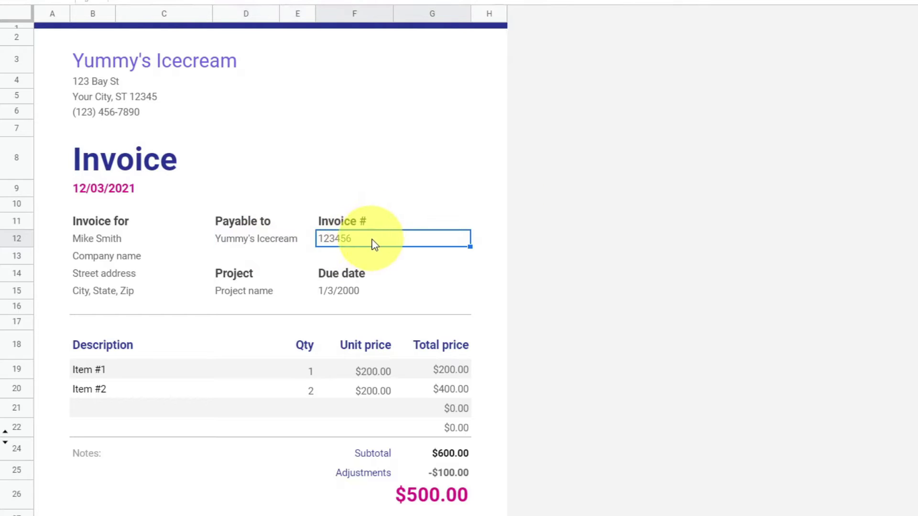
click(378, 240)
text(1)
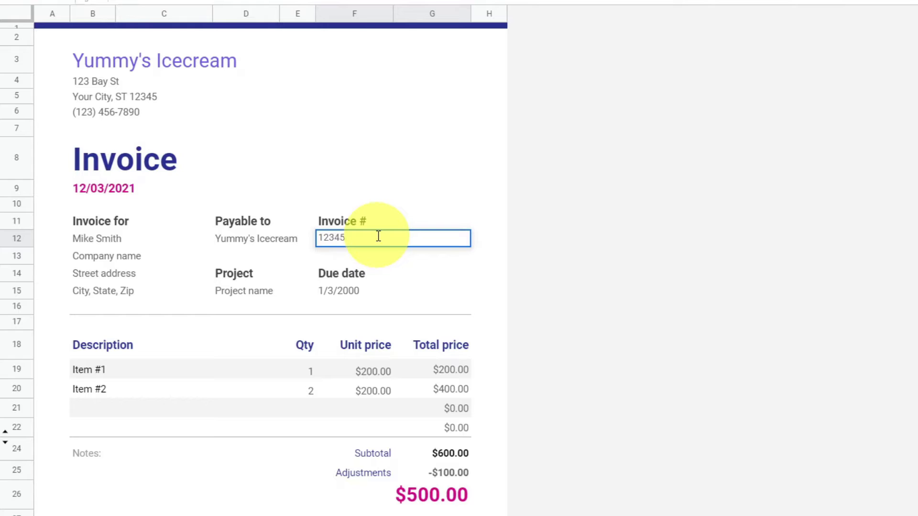
click(489, 344)
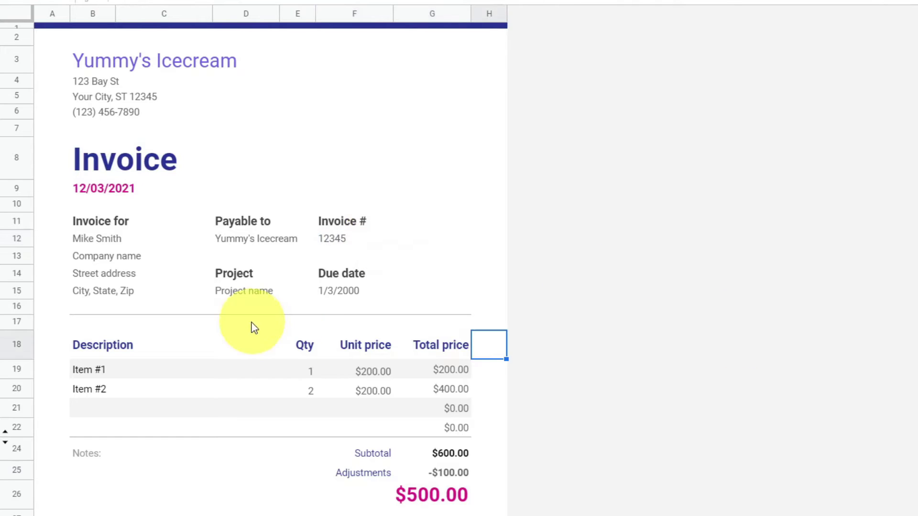
Clear the placeholder project name under Project.
click(251, 296)
key(Delete)
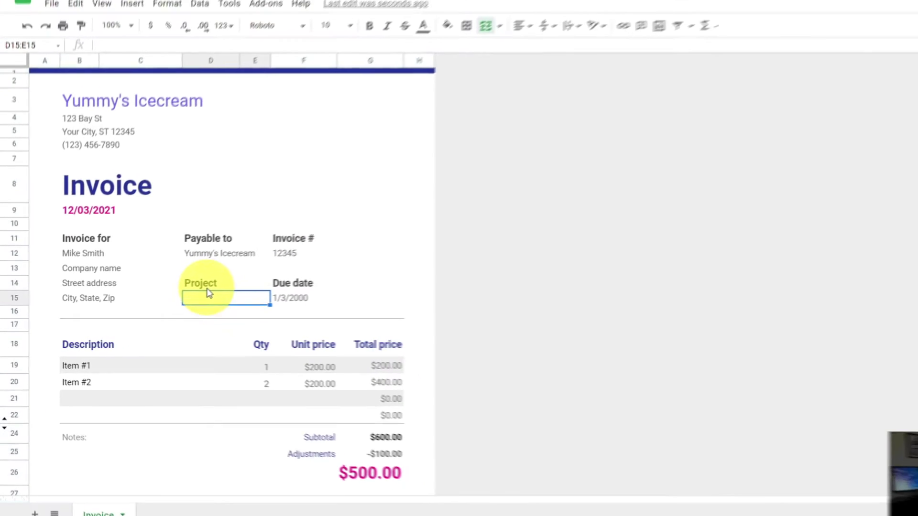
Remove the Project heading and the Due date heading with its date from the invoice details.
click(242, 282)
click(349, 293)
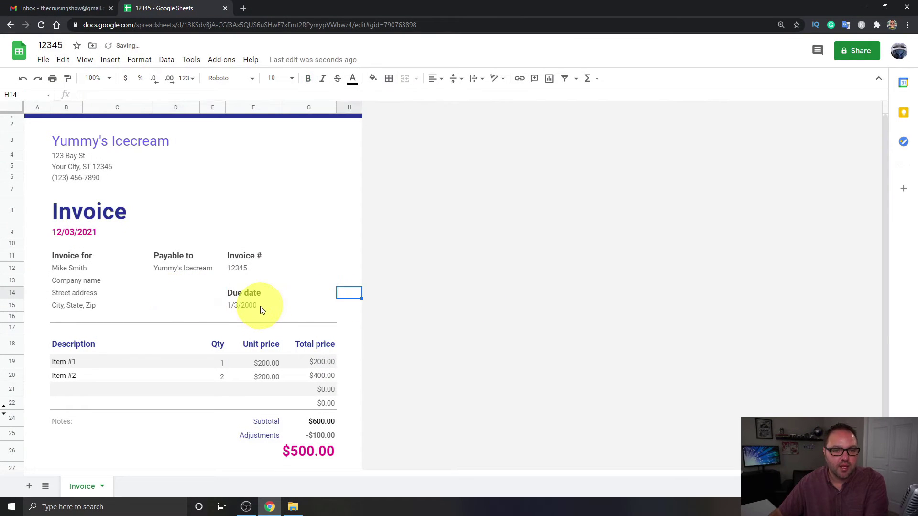
click(252, 309)
key(Delete)
click(257, 294)
key(Delete)
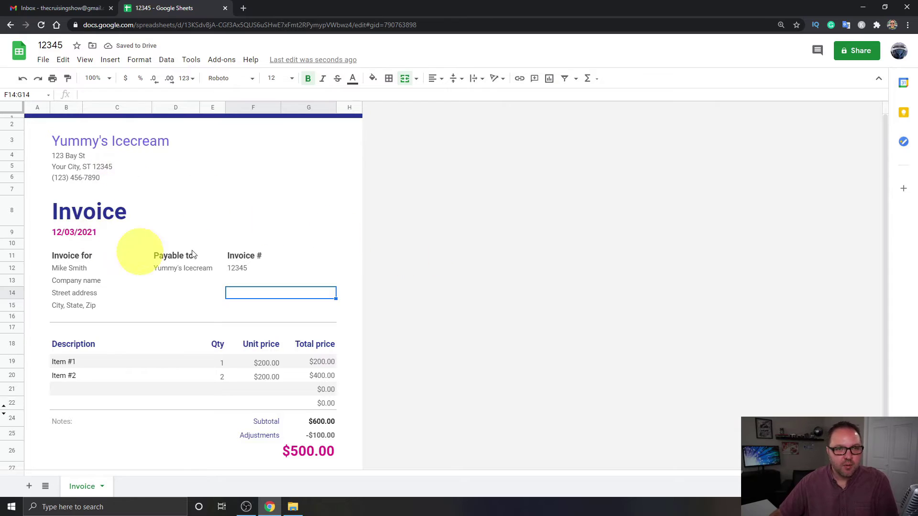
Fill in the first line item as "Cones" with quantity 200 and unit price .25.
scroll(461, 274, down, 1)
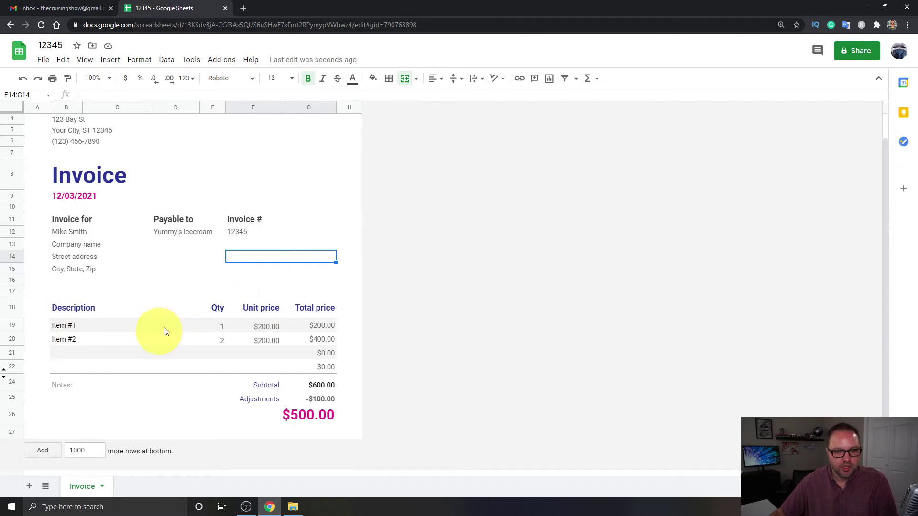
click(74, 328)
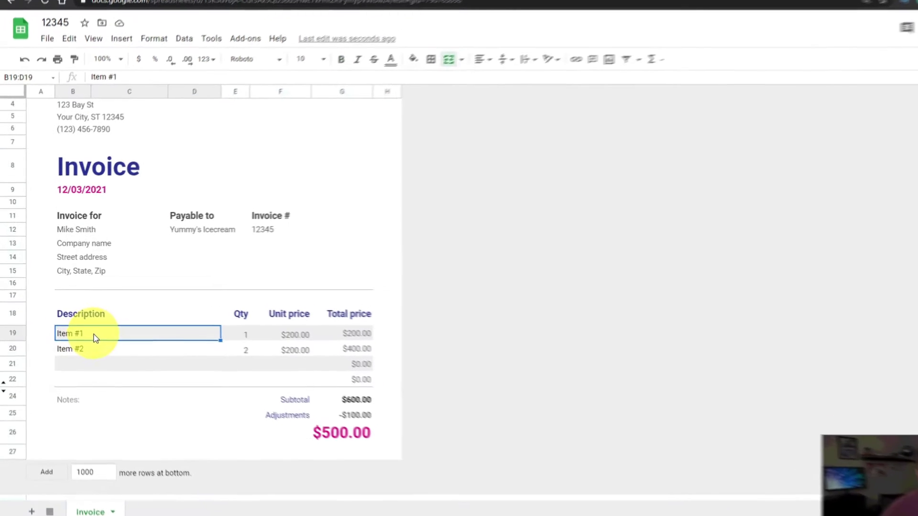
double_click(86, 326)
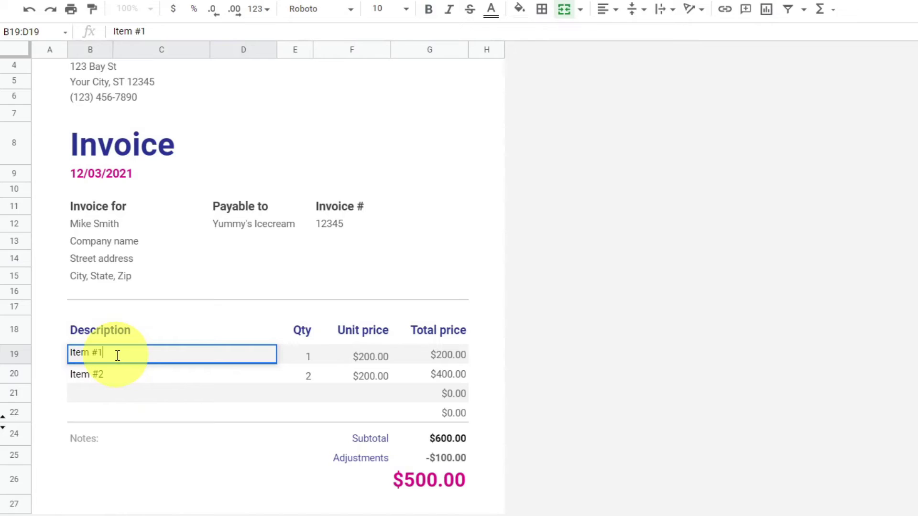
key(BackSpace)
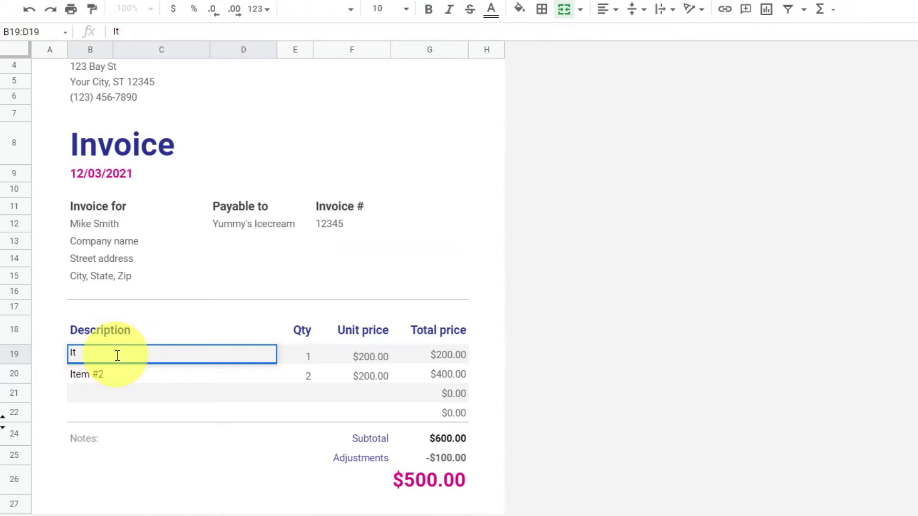
text(Co)
click(296, 361)
text(200)
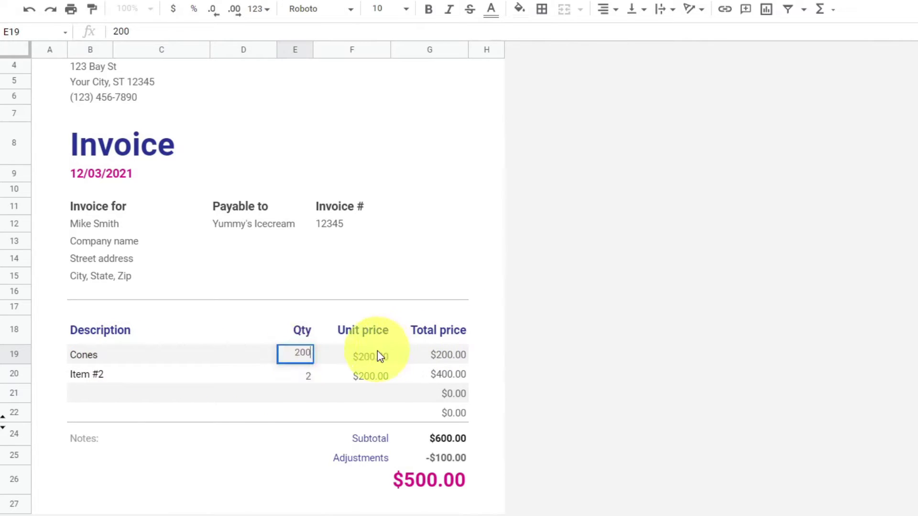
click(370, 355)
text(.25)
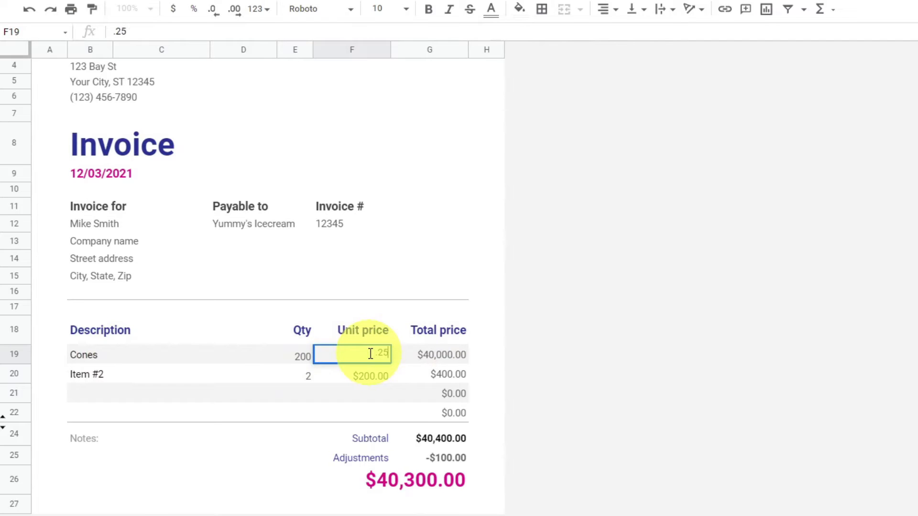
key(Return)
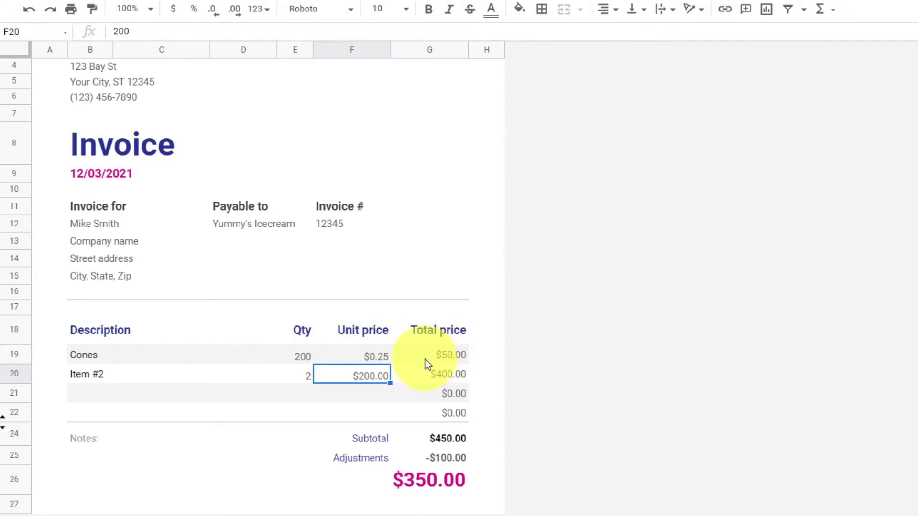
Fill in the second line item as "Tubs of Vanilla" with quantity 5 and unit price 15.99.
click(119, 380)
text(Tubs of Vani)
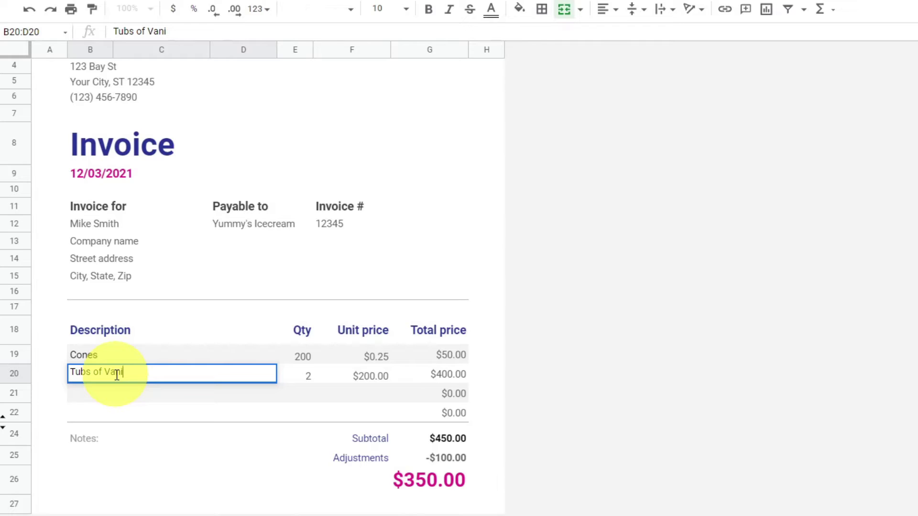
text(lla)
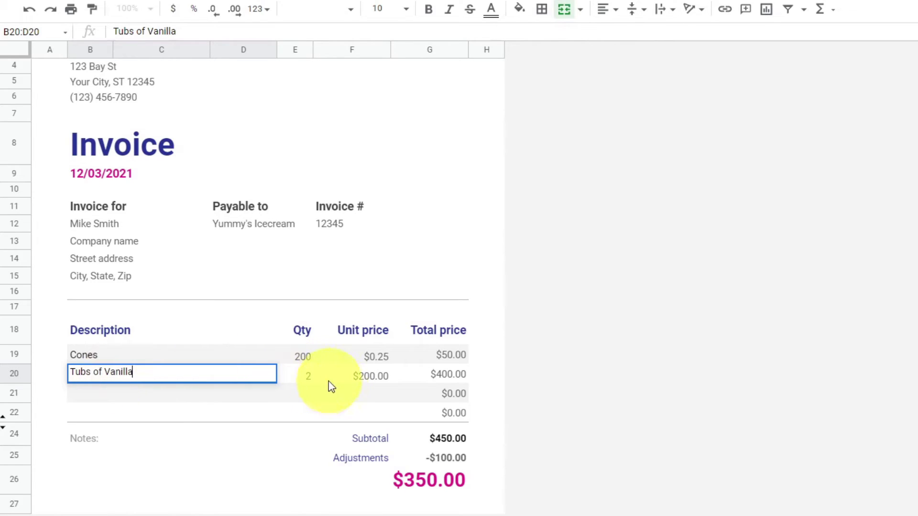
click(310, 378)
text(5)
click(375, 380)
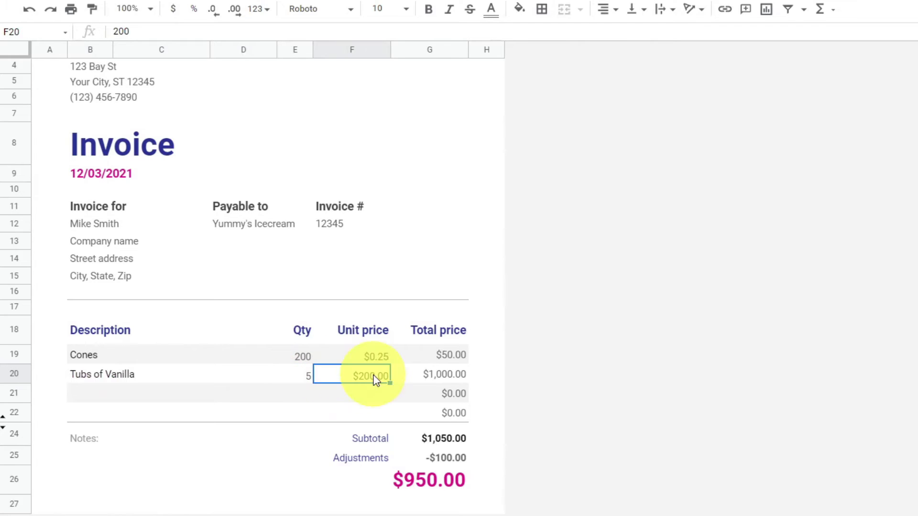
text(15.99)
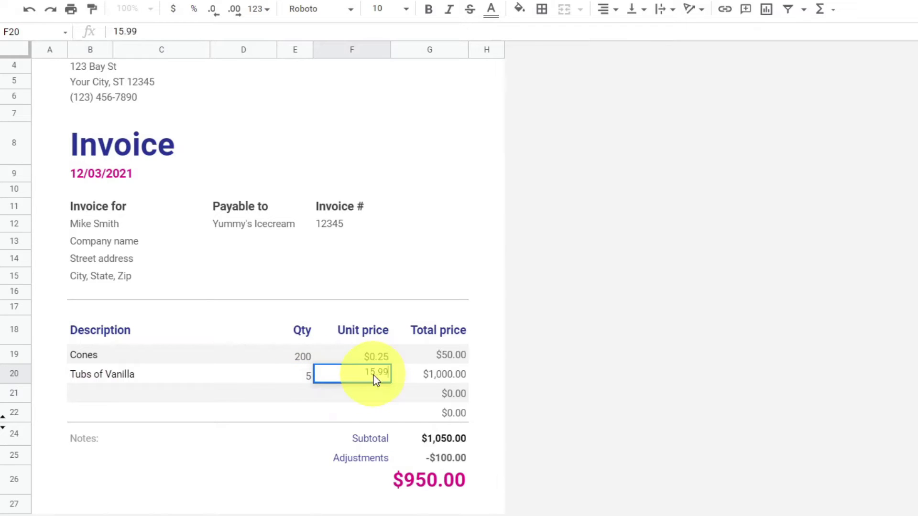
key(Tab)
Insert one row below row 22, the last line of the item table.
click(143, 394)
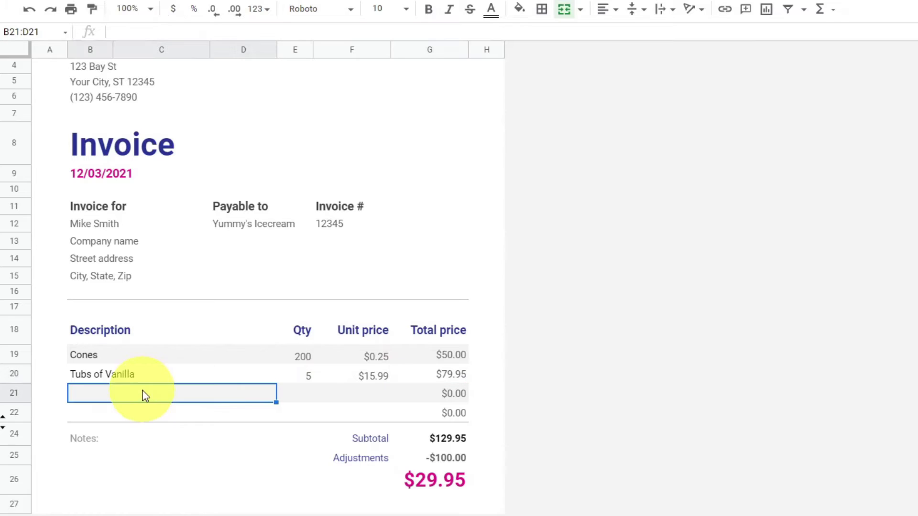
click(167, 414)
key(Up)
key(Down)
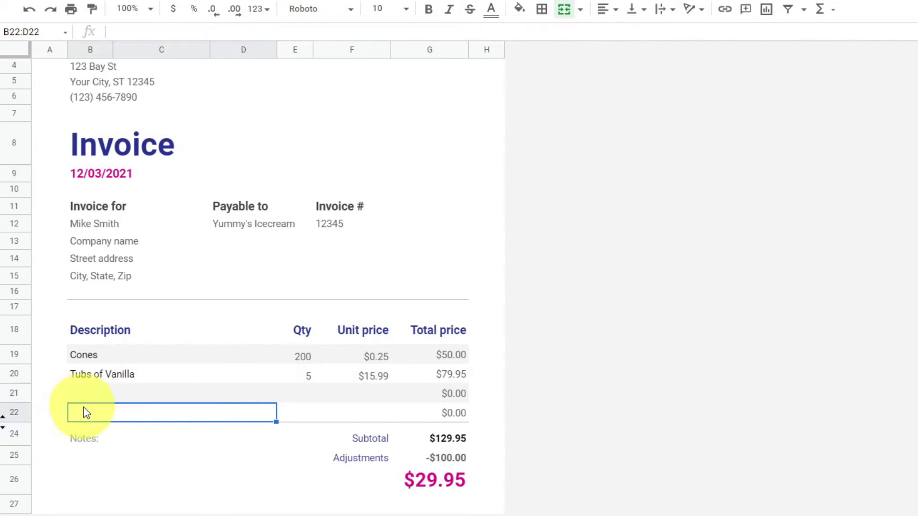
right_click(23, 410)
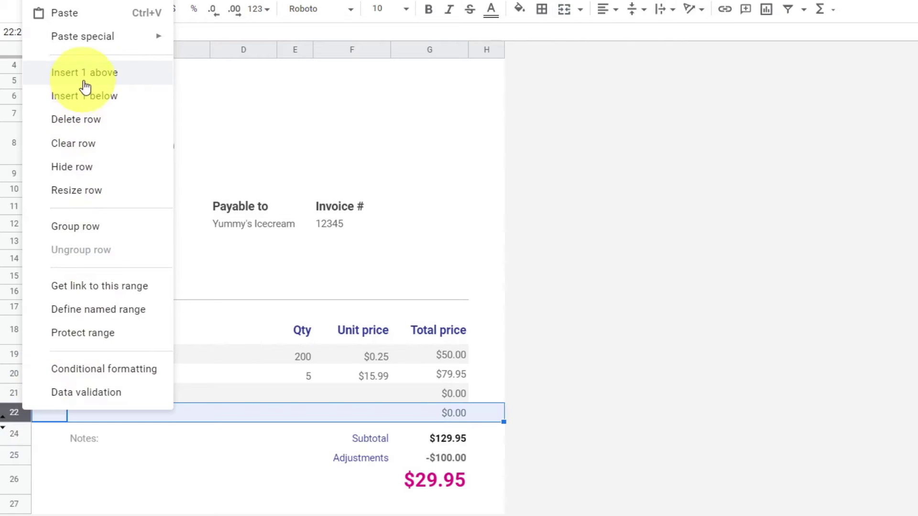
click(120, 101)
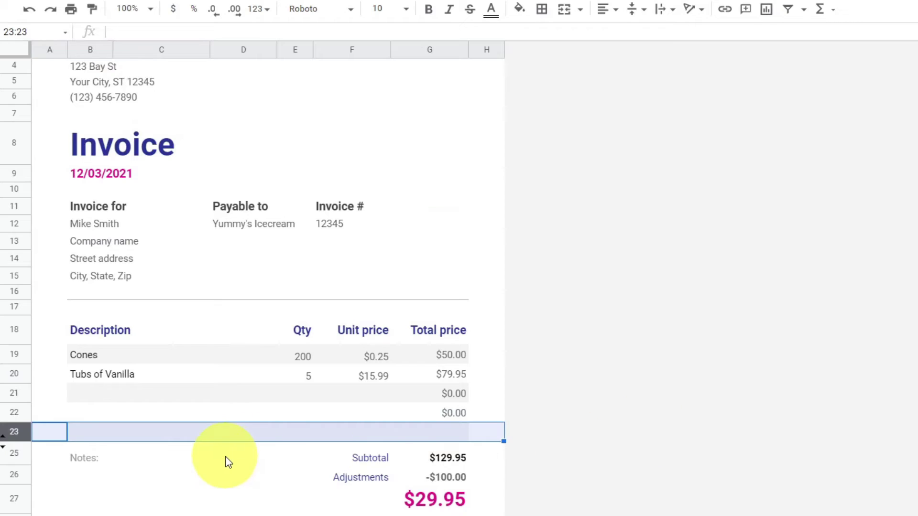
click(684, 380)
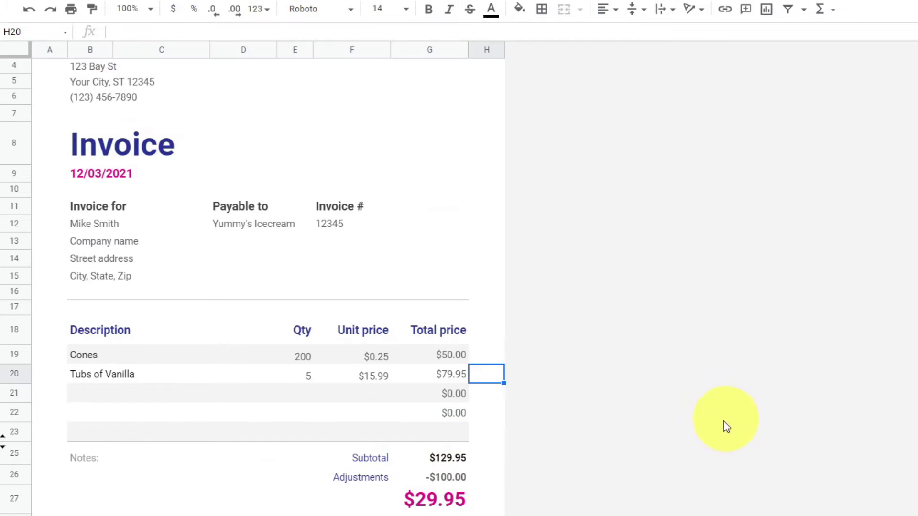
Enter "Scoop" in the new row 23 with quantity 2 and unit price 9.99.
click(103, 435)
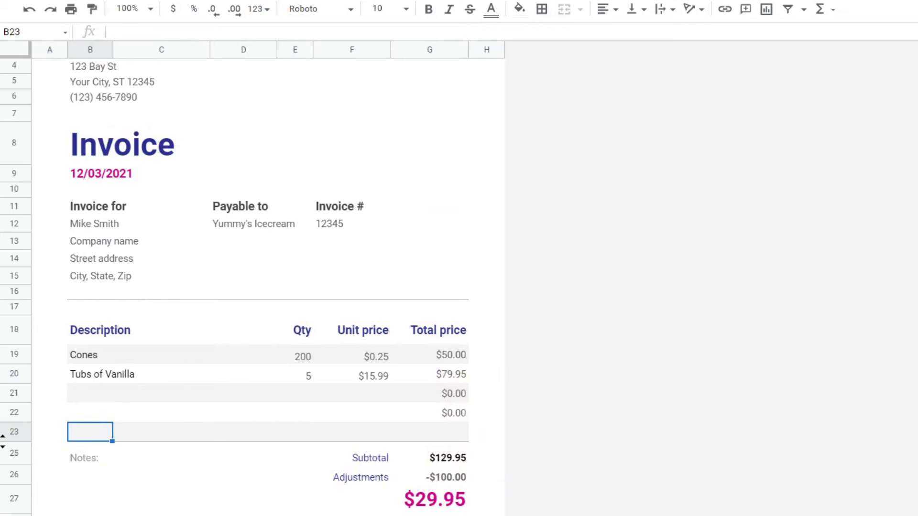
text(Scoop)
key(Tab)
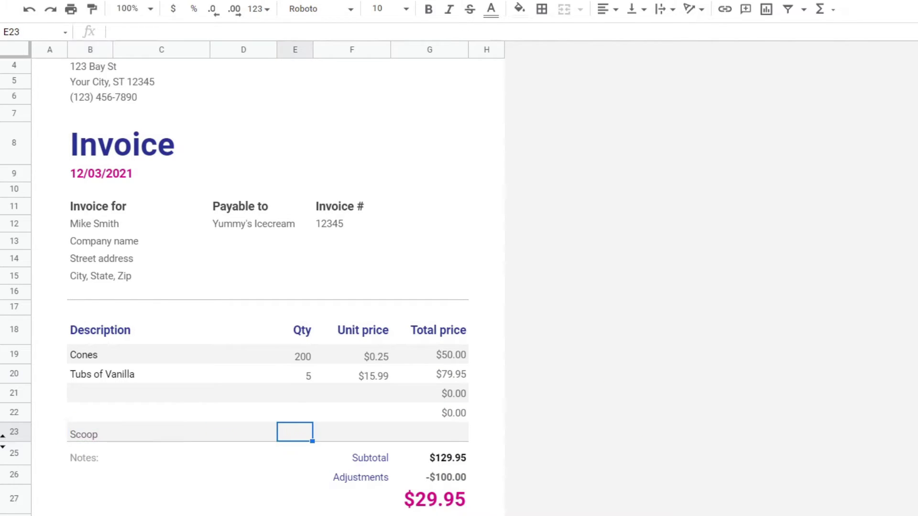
text(2)
key(Tab)
text(9.99)
key(Tab)
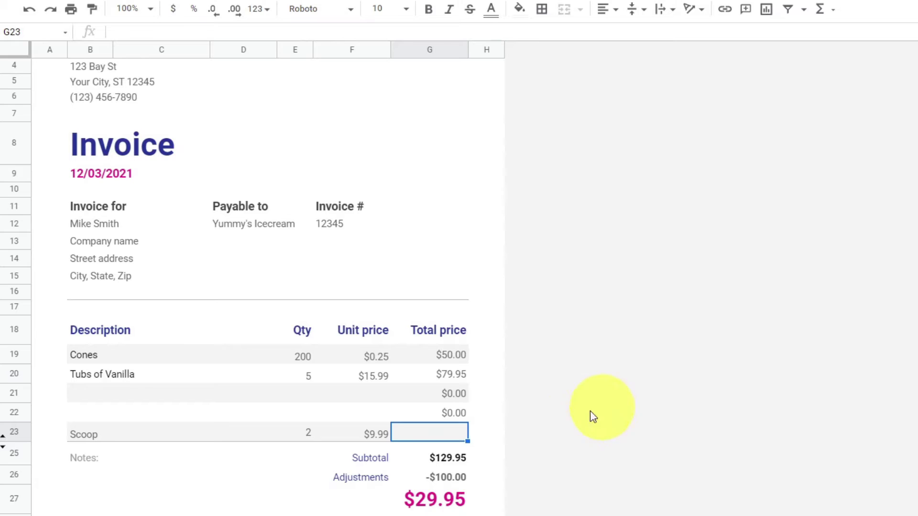
Fill the total price formula from G22 down into G23 for the Scoop row.
click(462, 412)
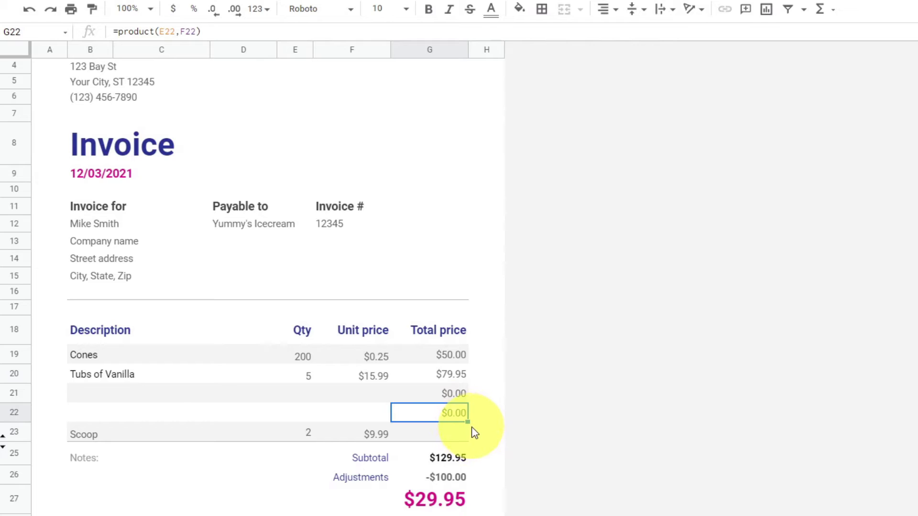
drag(467, 421, 467, 433)
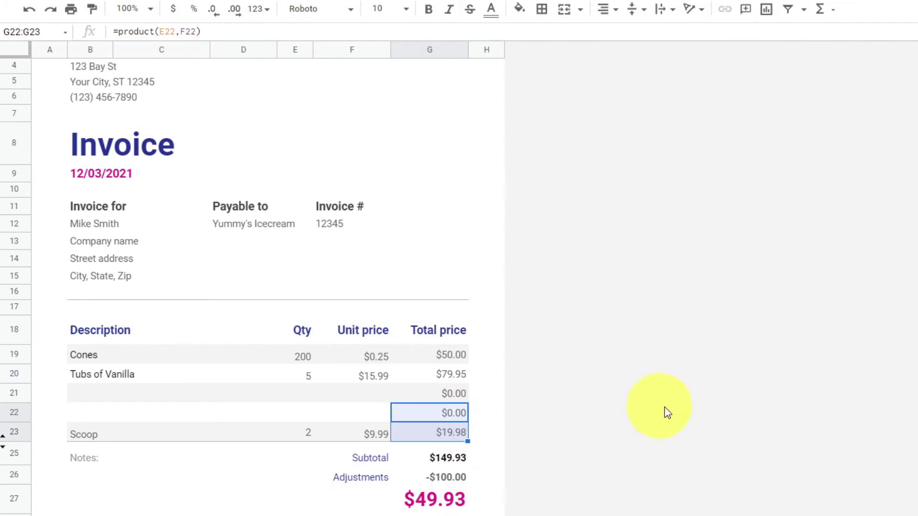
key(Right)
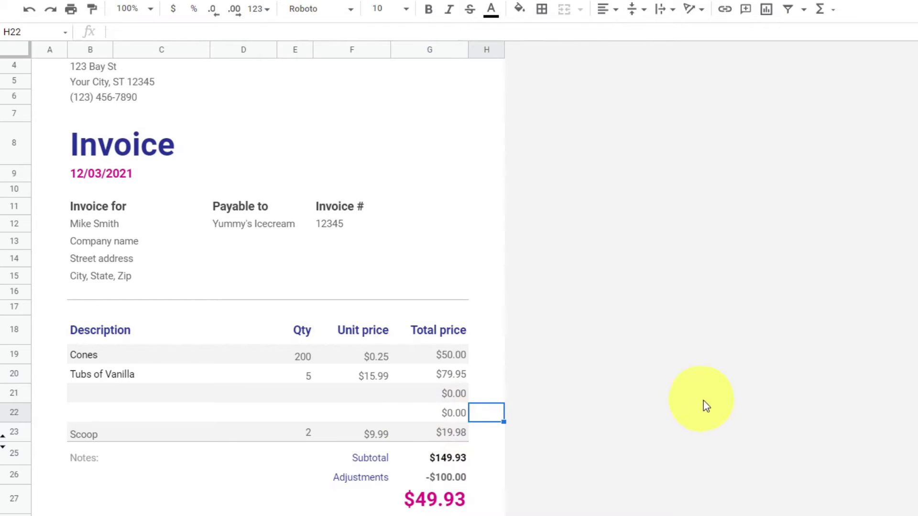
Fill in the line item in row 21 as "Misc" with quantity 12 and unit price .99.
click(140, 395)
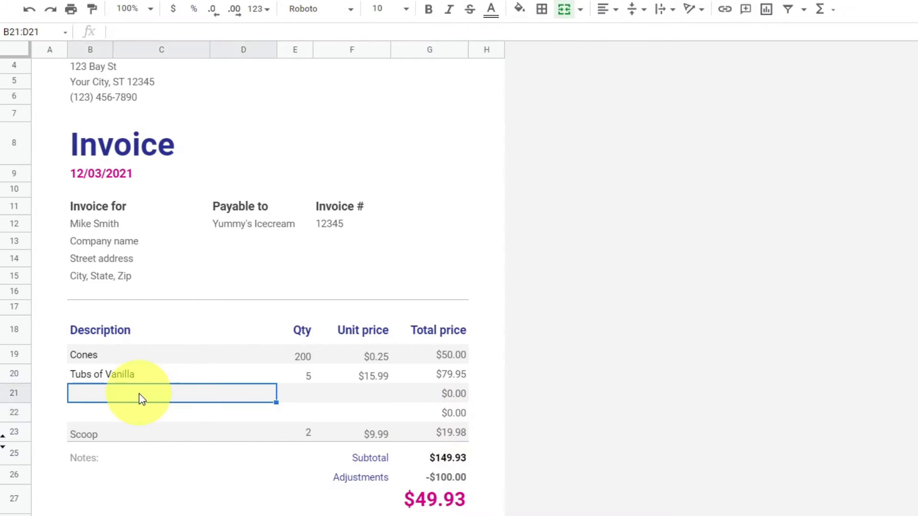
text(Misc)
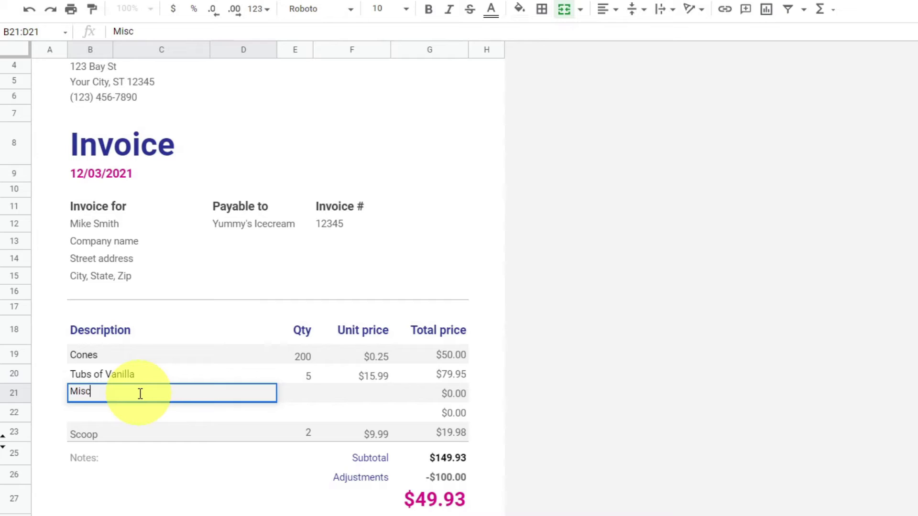
key(Tab)
text(12)
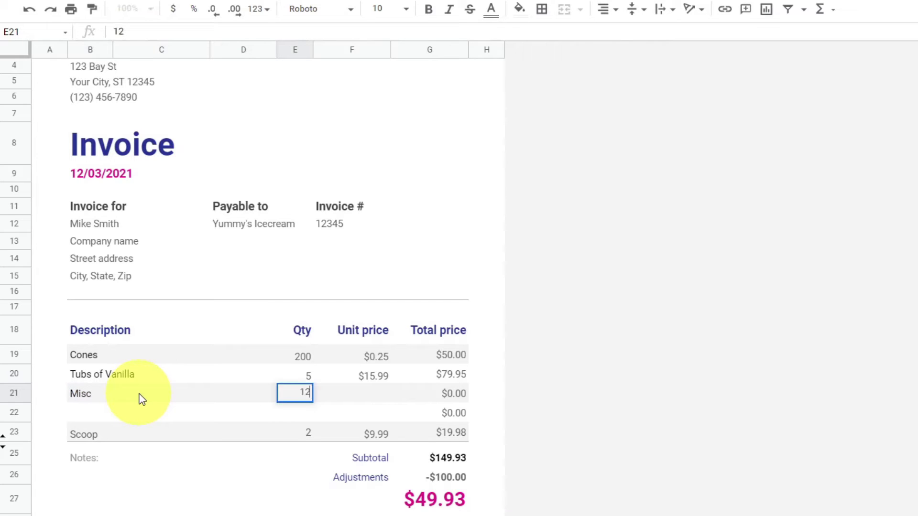
key(Tab)
text(.99)
key(Tab)
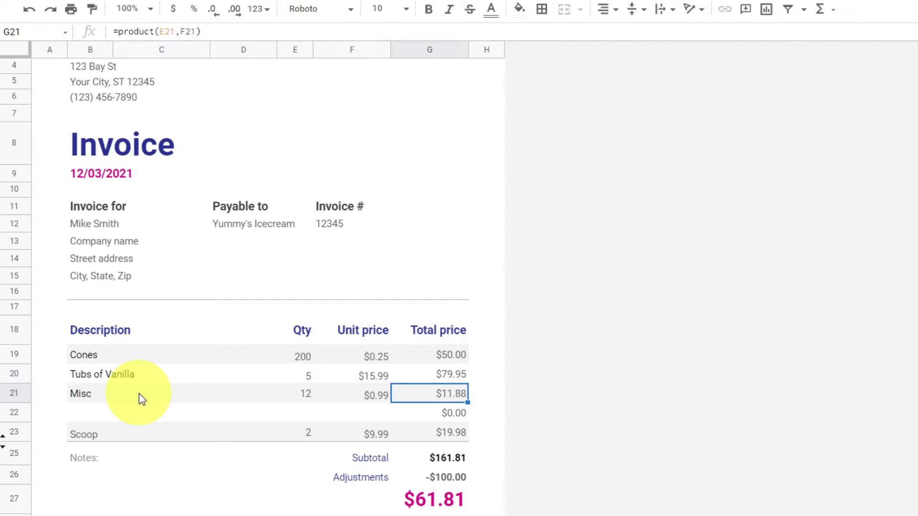
Fill in the line item in row 22 as "Choclate Sprinkles" with quantity 5 and unit price 6.99.
key(Down)
key(Left)
key(Left)
key(Left)
key(Left)
key(Right)
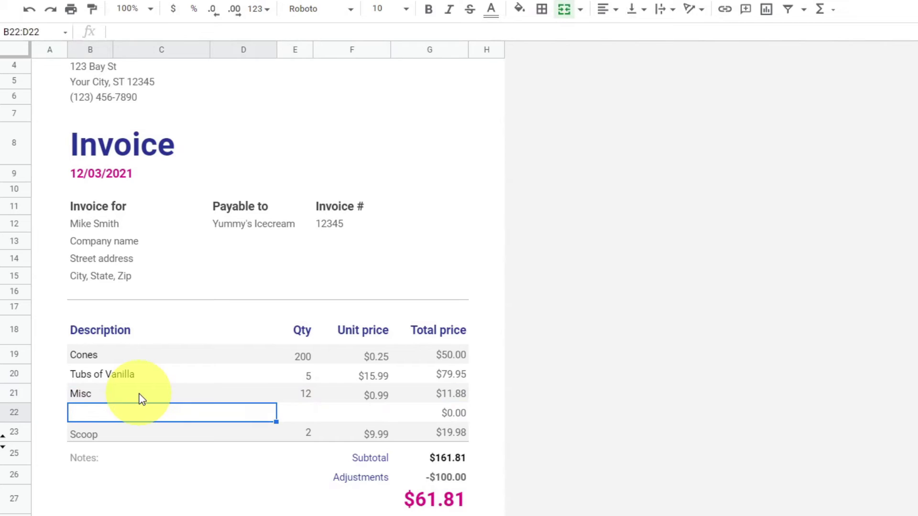
text(Choclate)
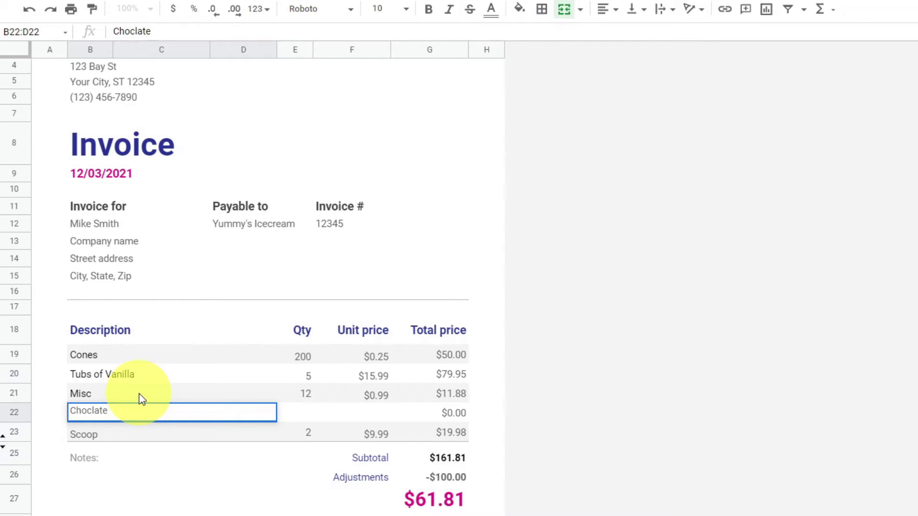
text( Sprinkles)
key(Tab)
text(5)
key(Tab)
text(6.99)
key(Tab)
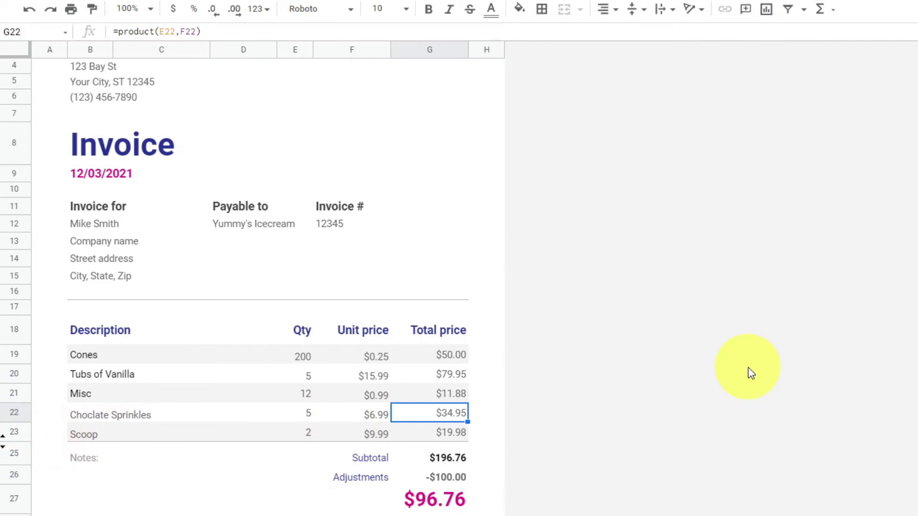
Clear the adjustment amount and its Adjustments label below the subtotal.
scroll(643, 370, down, 1)
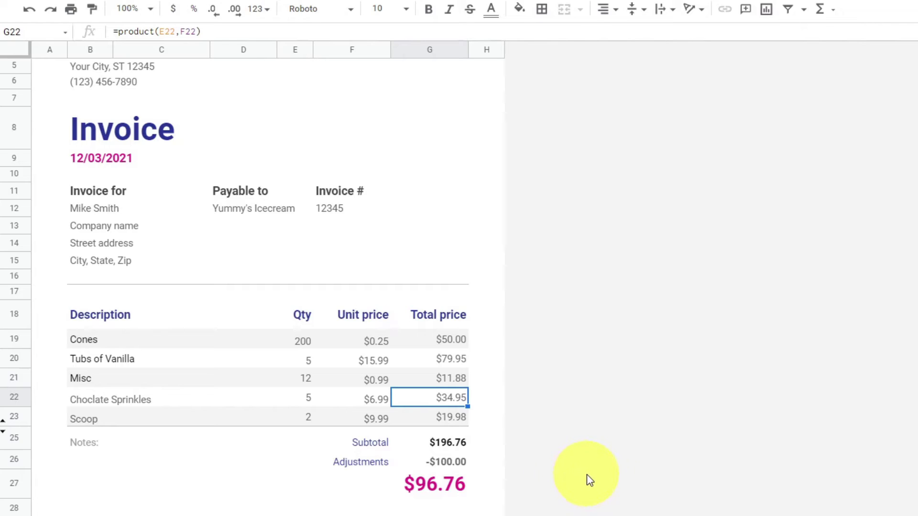
click(451, 467)
key(Delete)
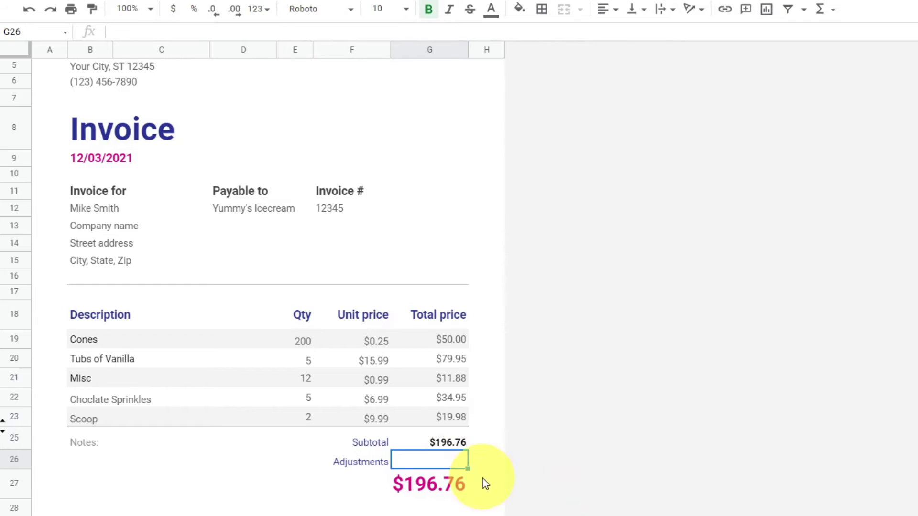
click(371, 464)
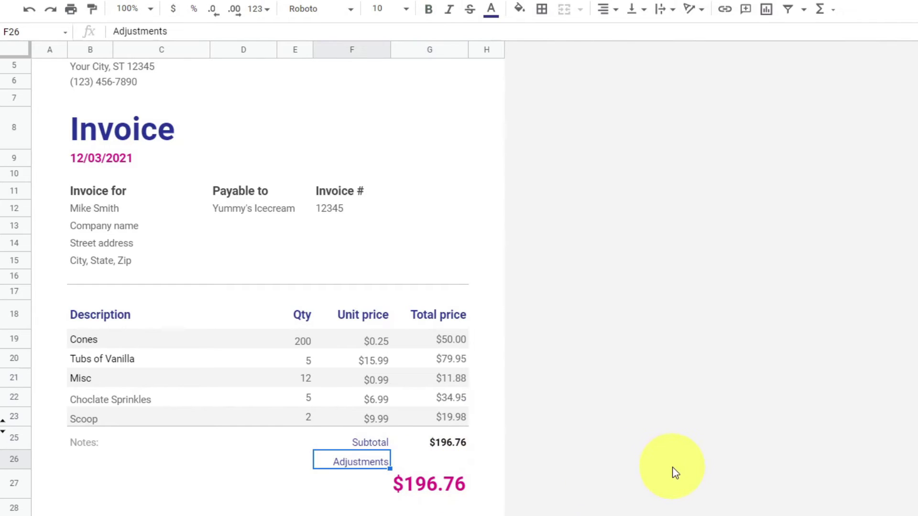
key(Delete)
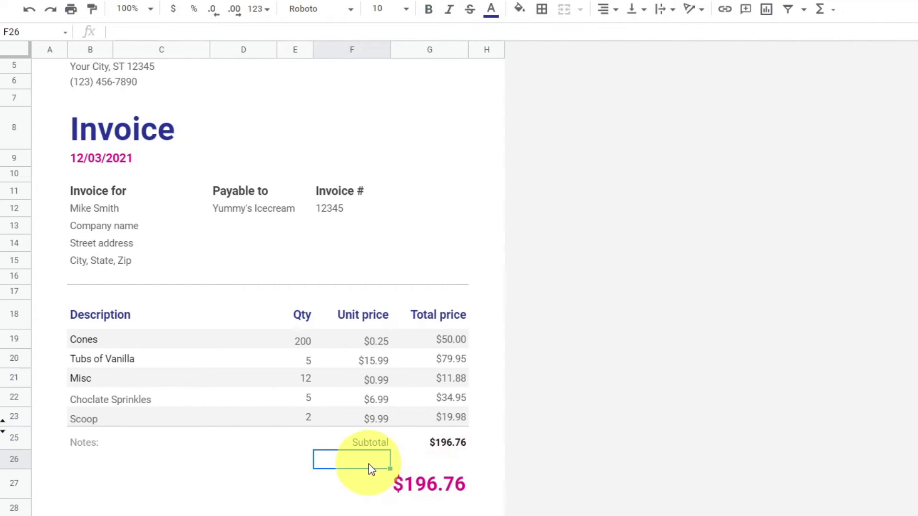
Label cell F26 below the subtotal as "Tax (10%)".
text(Tax)
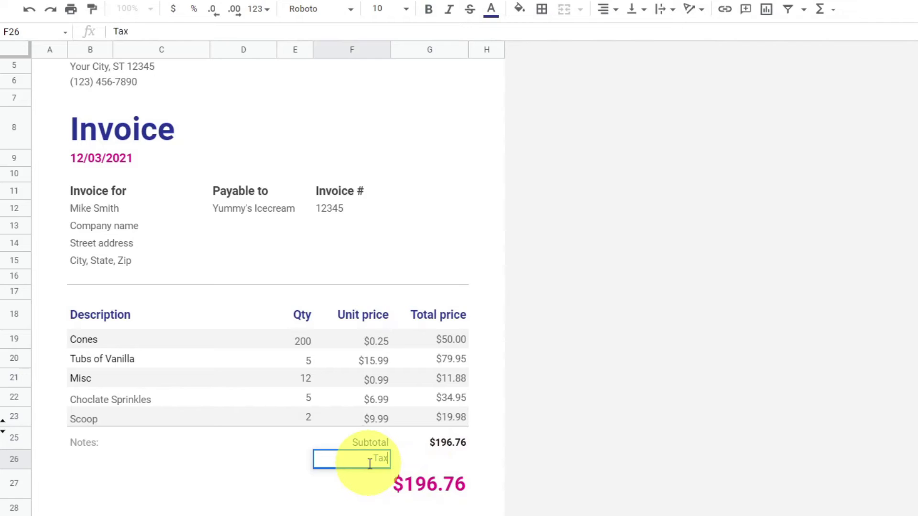
text( (10%))
key(Tab)
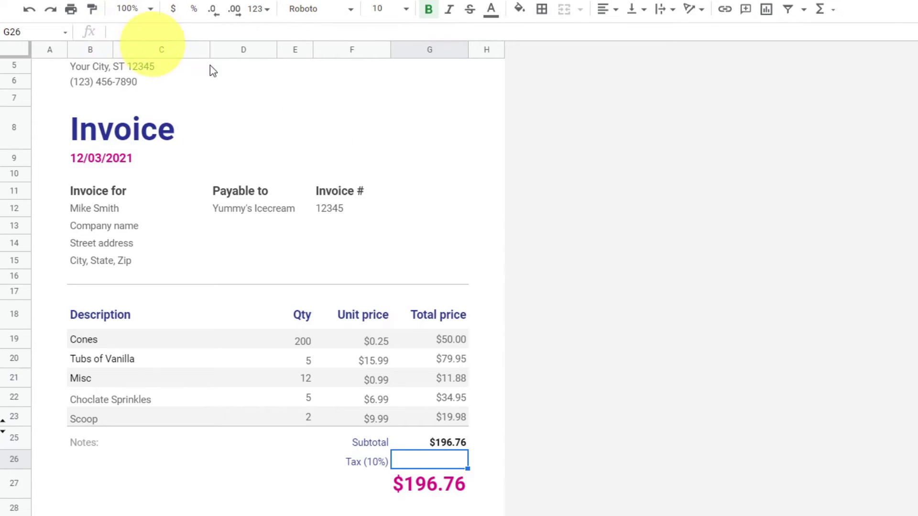
Enter the formula =G25*10% in G26 to calculate the tax from the subtotal.
click(442, 462)
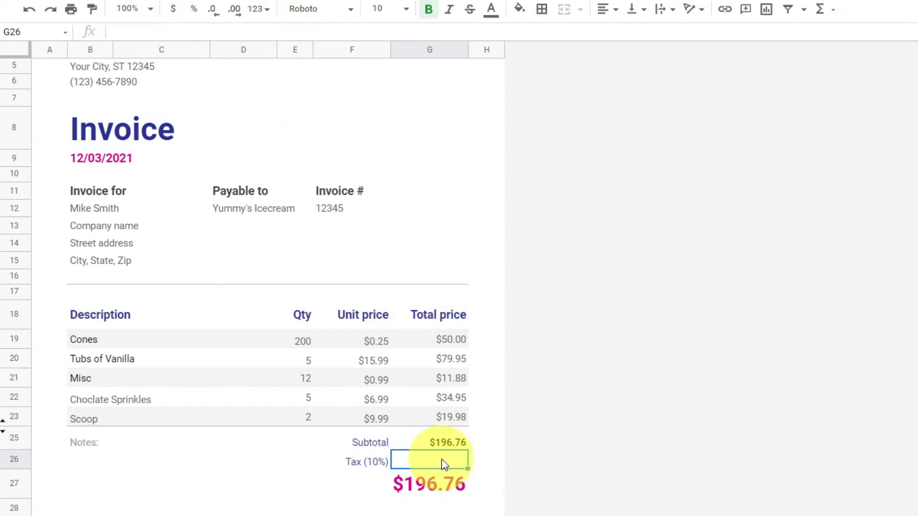
text(=)
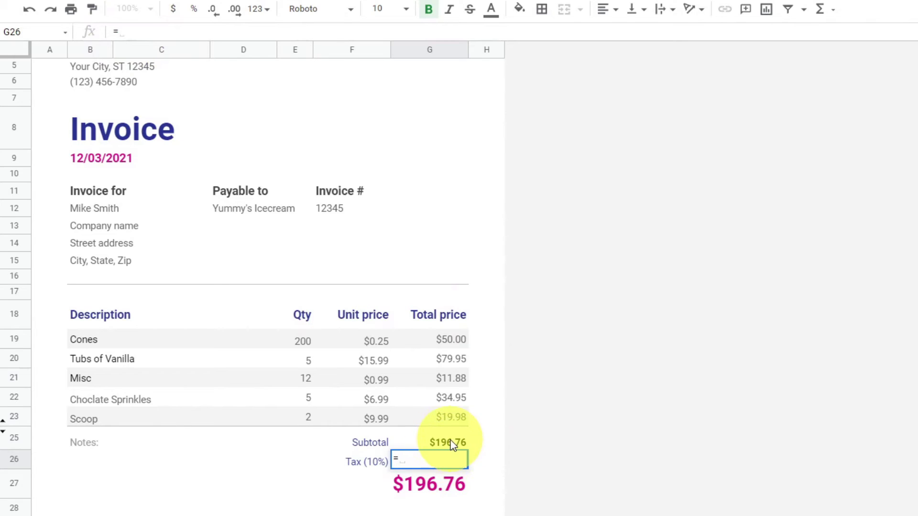
click(451, 443)
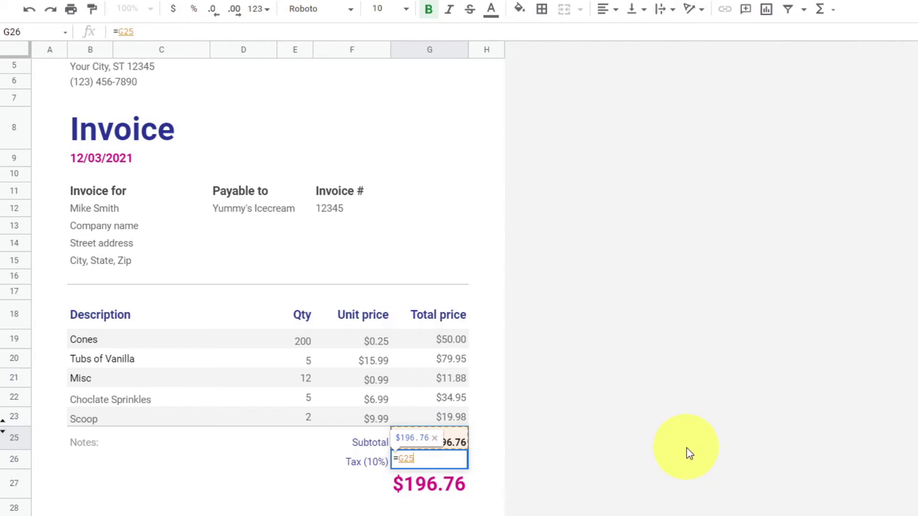
text(*)
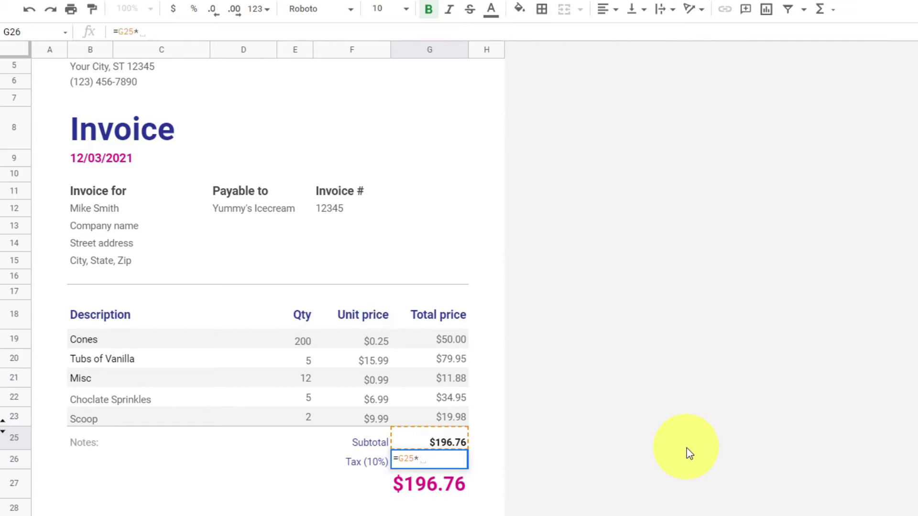
text(10)
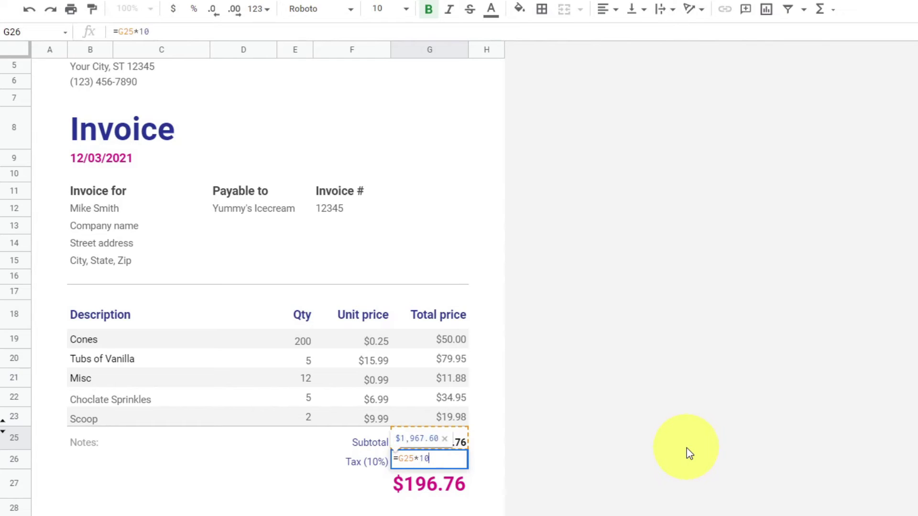
text(%)
key(Return)
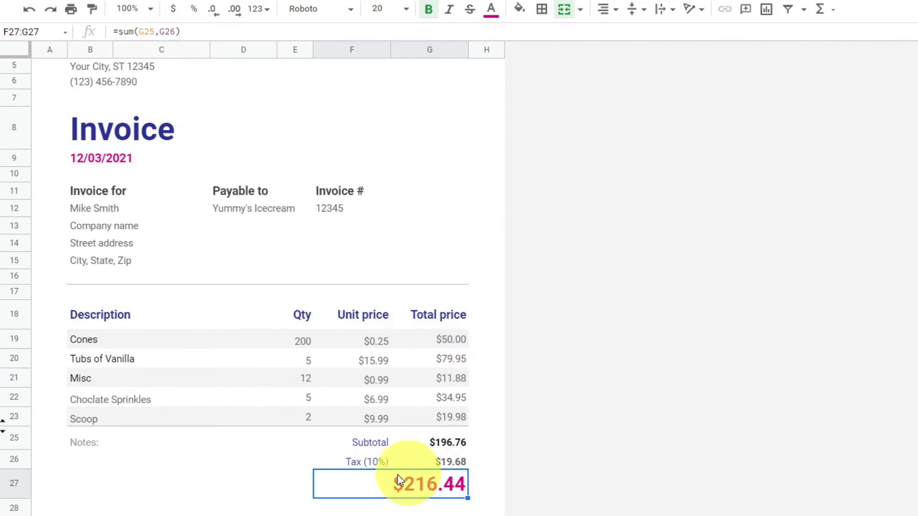
Change the tax rate in the G26 formula to 12%.
click(444, 461)
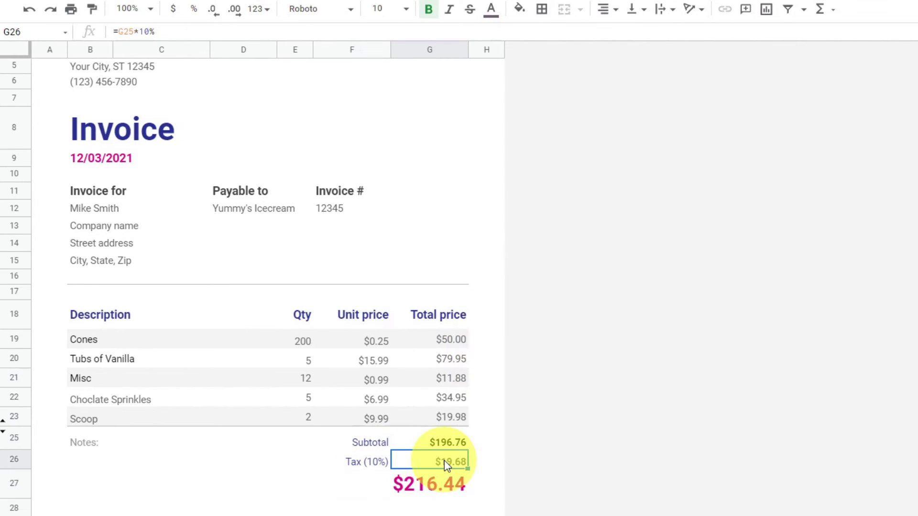
click(149, 30)
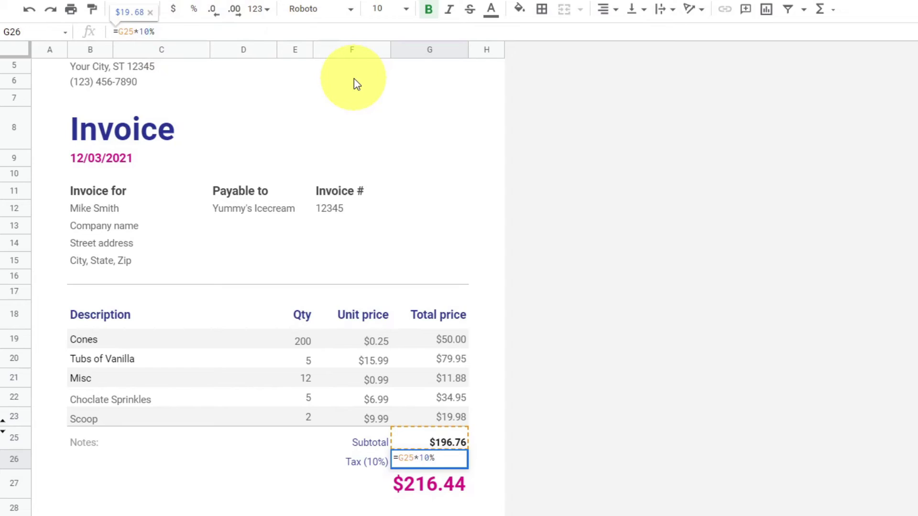
key(BackSpace)
text(2)
key(Return)
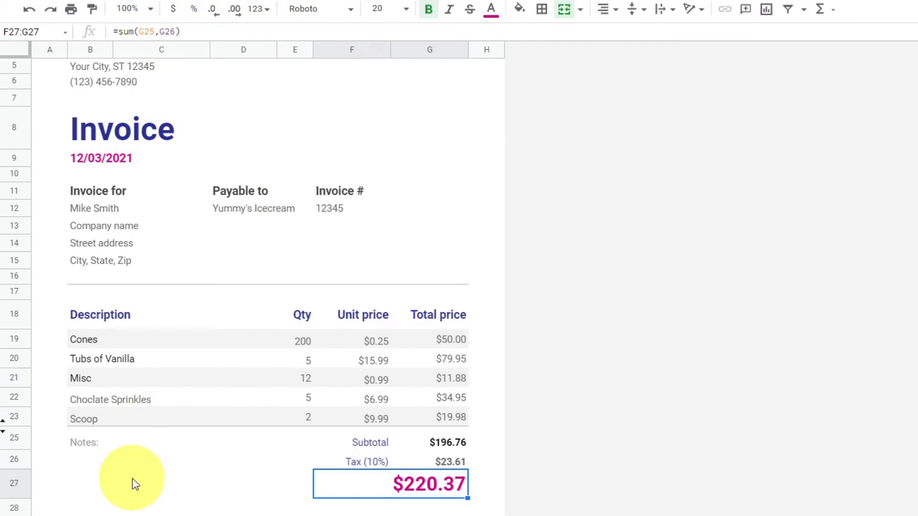
Change the tax label in F26 to "Tax (12%)".
click(372, 463)
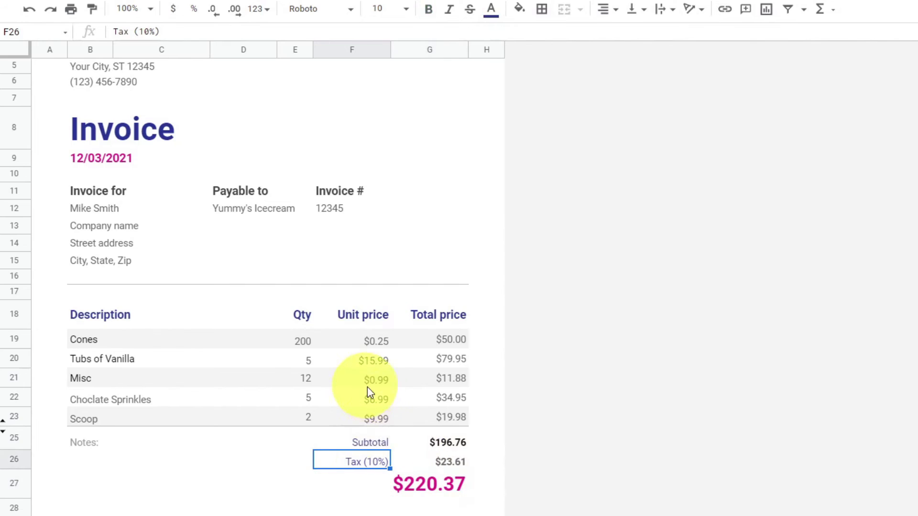
click(149, 33)
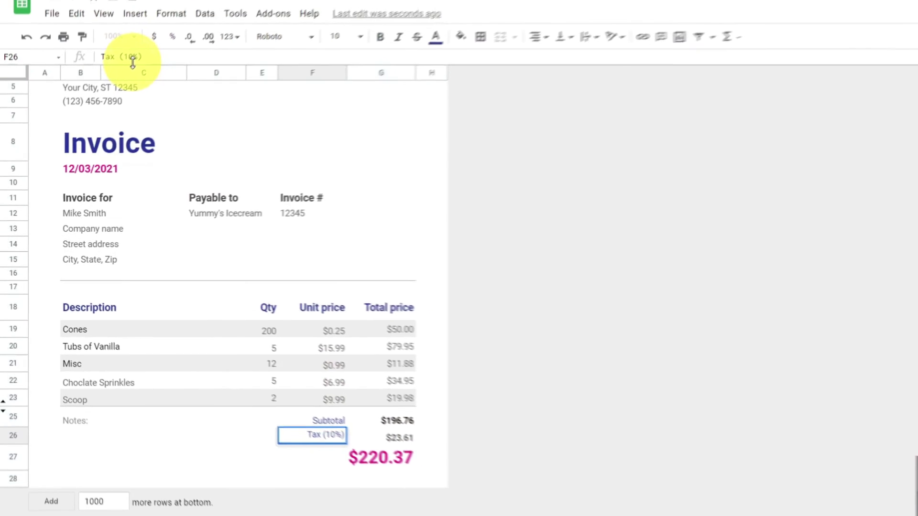
key(BackSpace)
text(2)
click(486, 292)
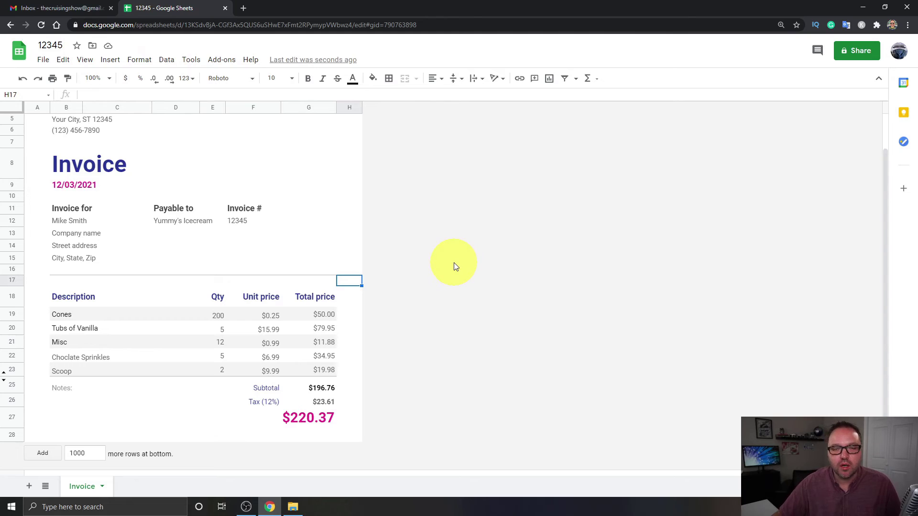
scroll(453, 232, up, 1)
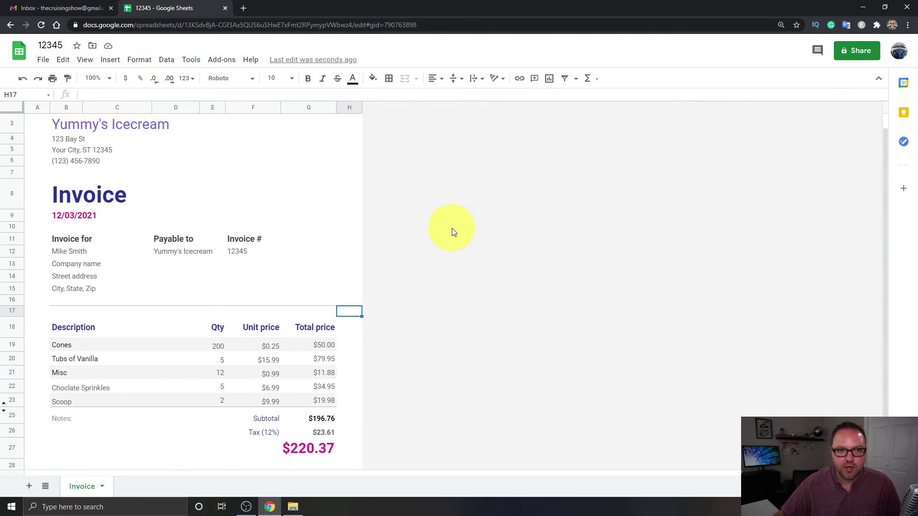
scroll(453, 232, up, 1)
drag(348, 10, 410, 41)
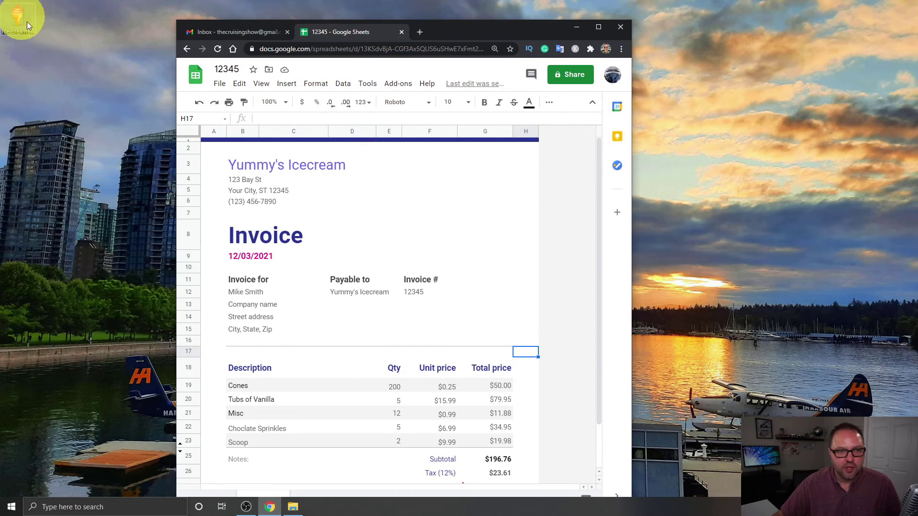
click(608, 26)
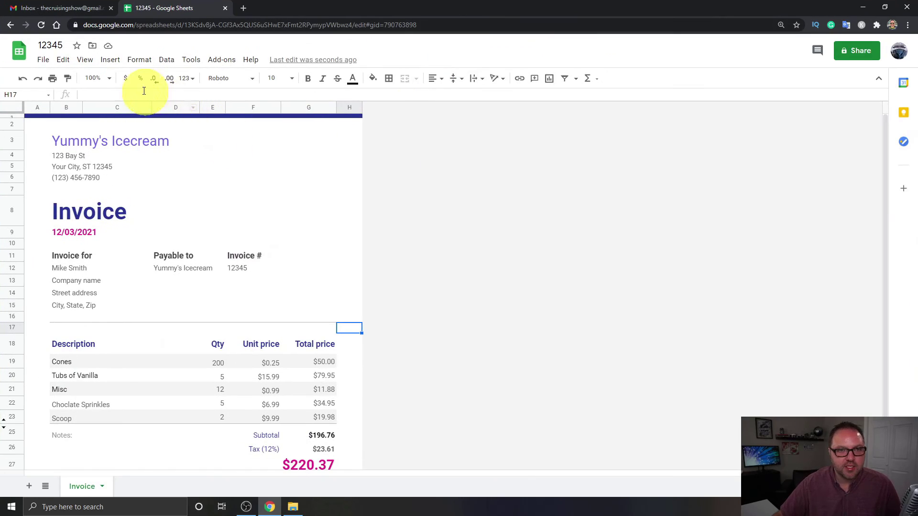
Insert the ice cream image file from the desktop as an image over the cells of the invoice.
click(112, 62)
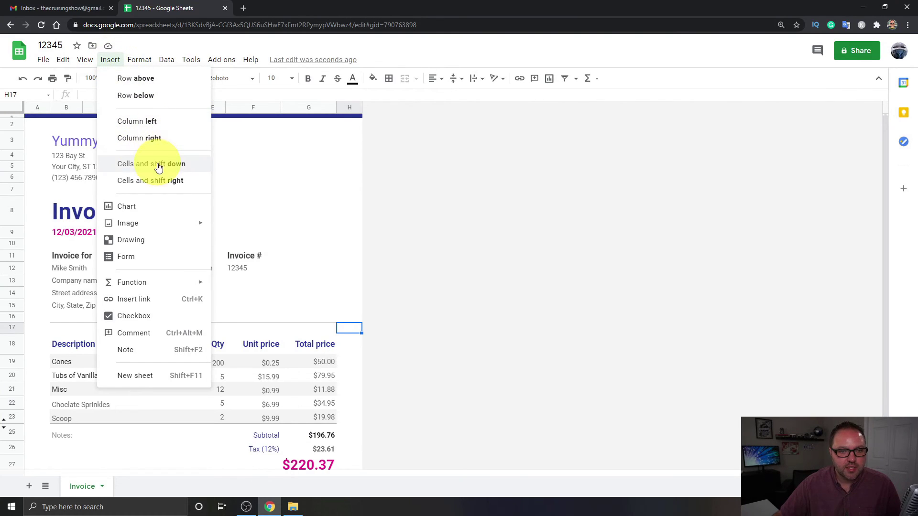
mouse_move(154, 230)
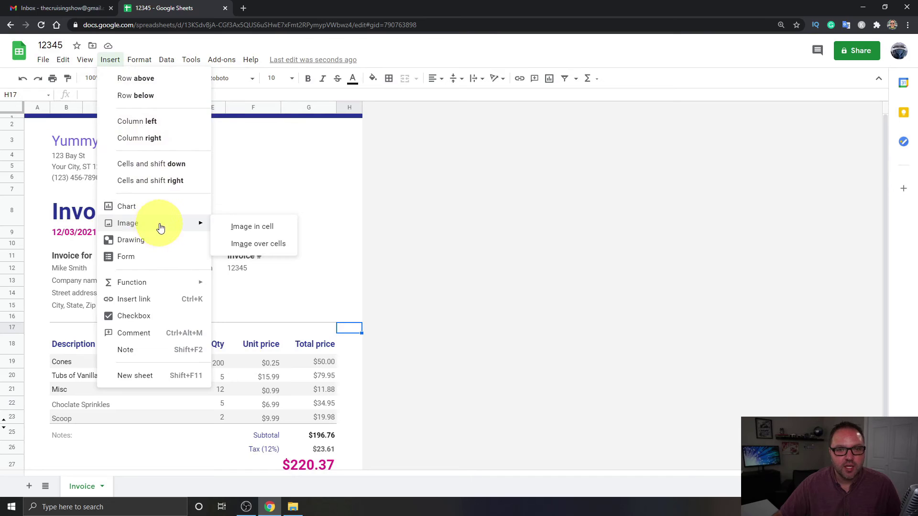
click(268, 245)
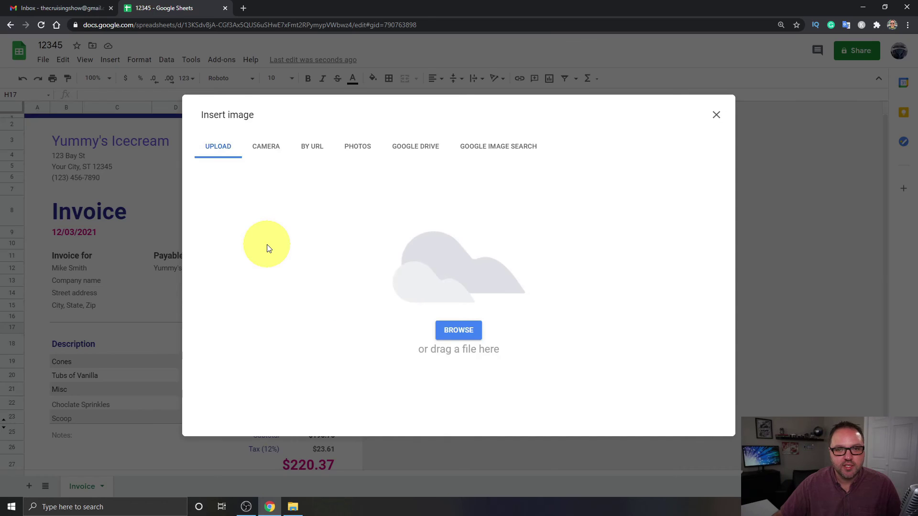
drag(553, 5, 509, 26)
drag(22, 22, 346, 233)
drag(501, 275, 512, 276)
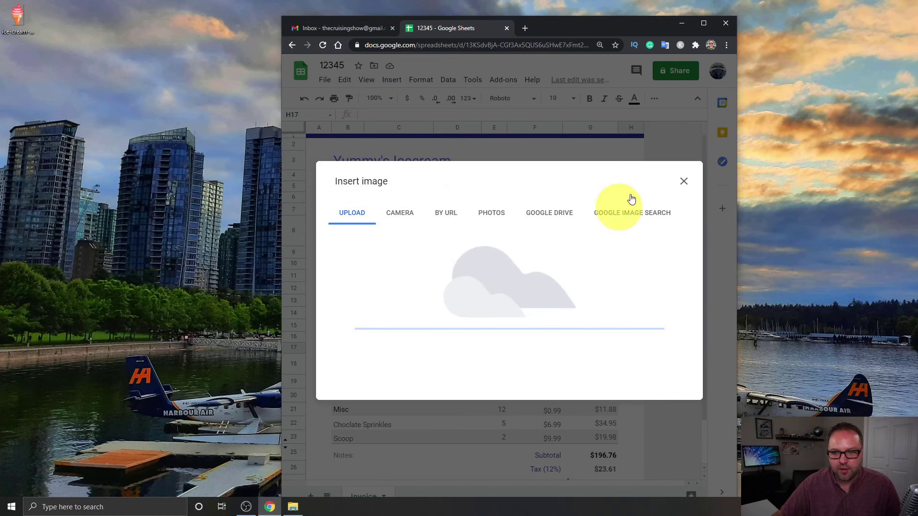
click(703, 22)
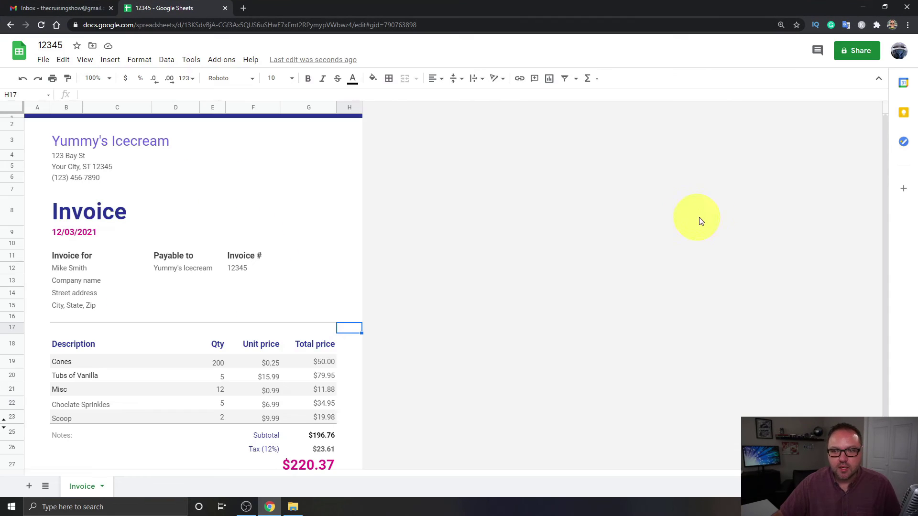
Reposition the ice cream image so its lower edge is reachable and shrink it proportionally to well under half its size.
drag(242, 379, 254, 328)
scroll(422, 294, down, 1)
click(265, 384)
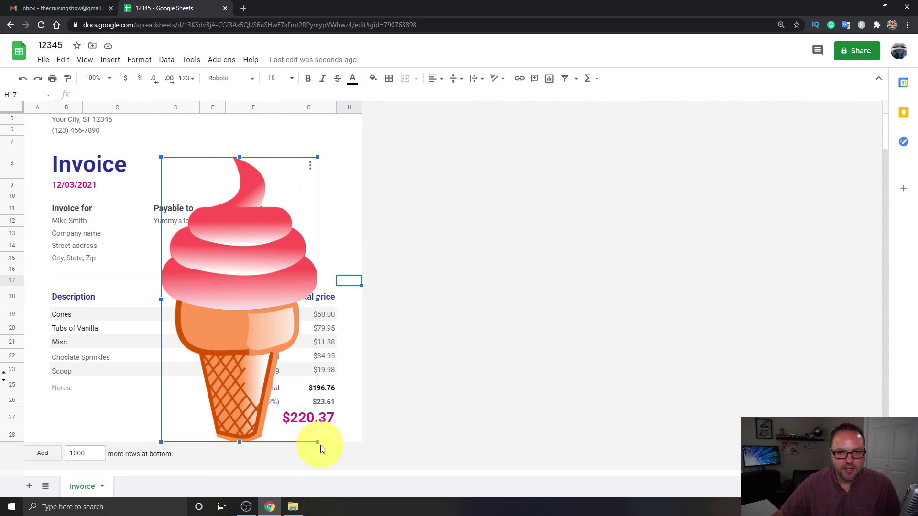
drag(317, 444, 174, 271)
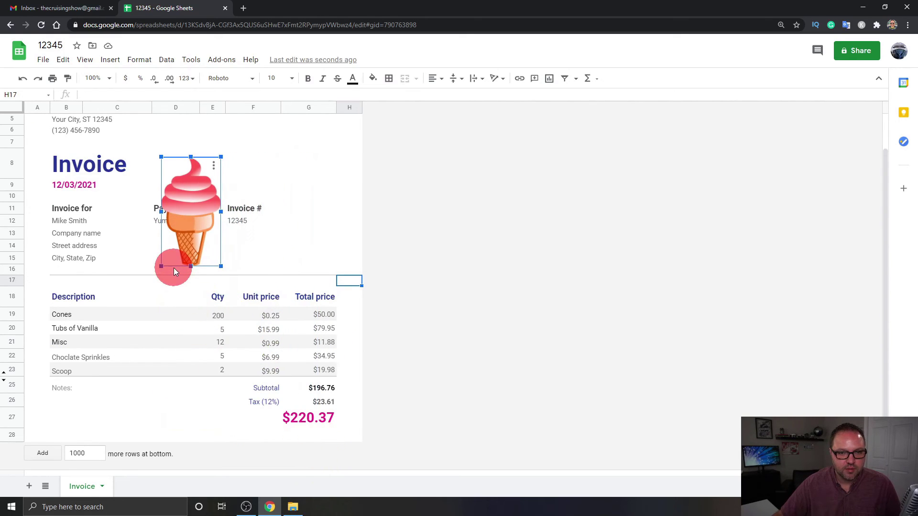
Place the ice cream image as a logo in the invoice header beside the company name and fine-tune its size.
drag(207, 216, 303, 171)
scroll(473, 252, up, 1)
drag(293, 209, 287, 176)
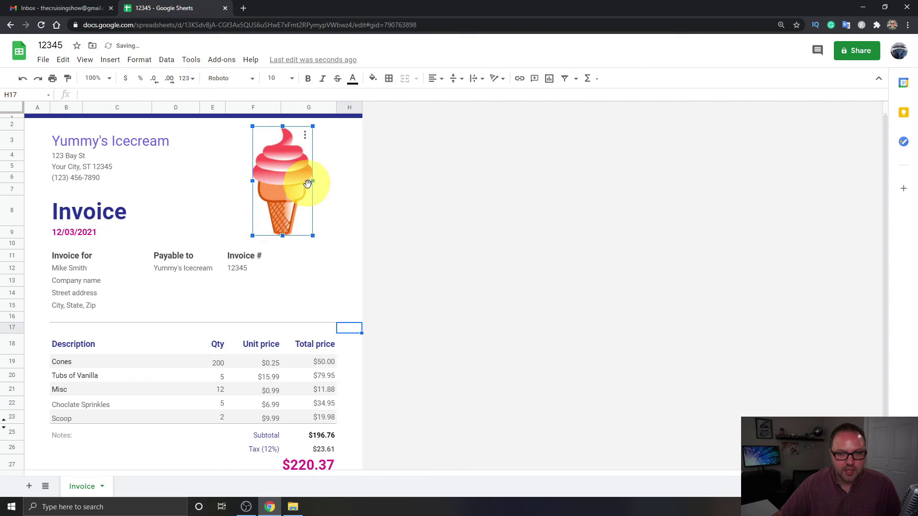
drag(312, 235, 306, 223)
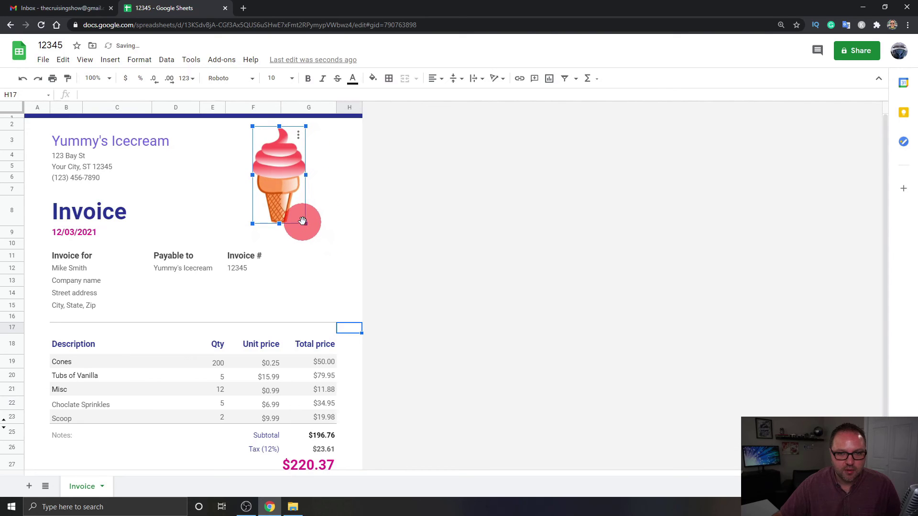
drag(306, 174, 275, 187)
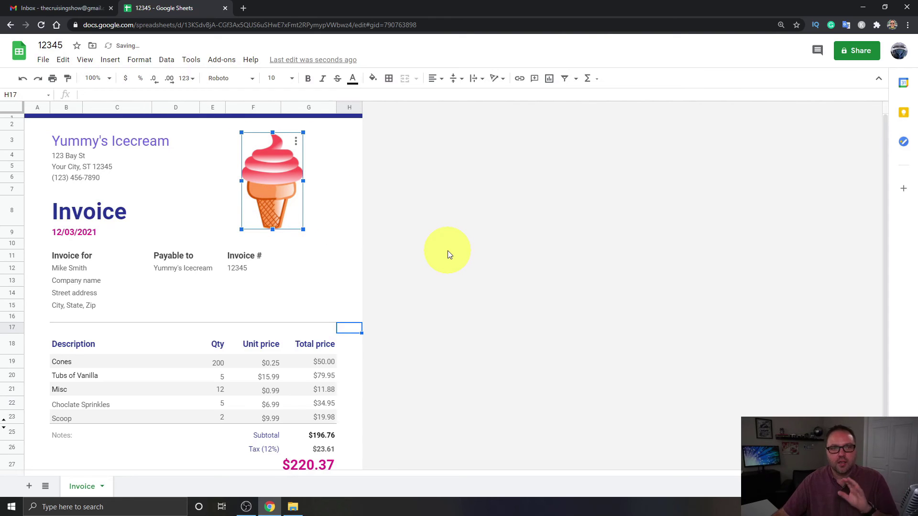
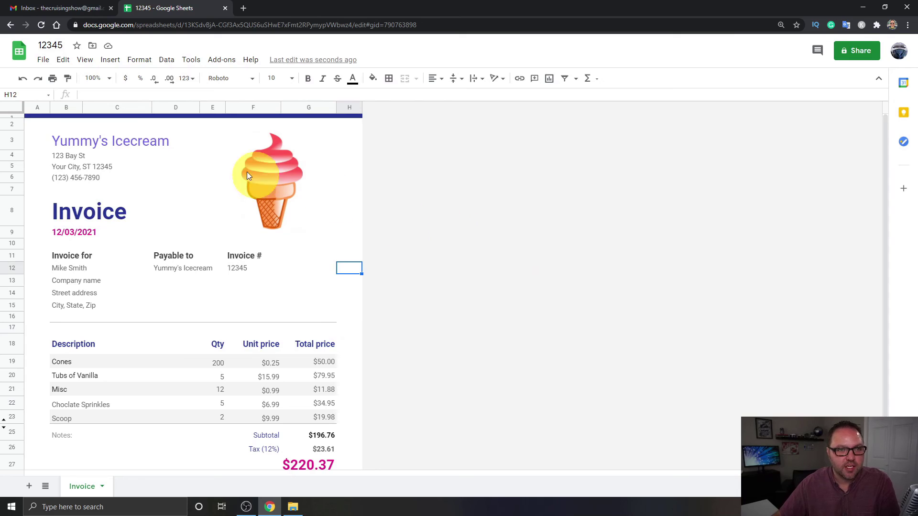
Review the options for emailing this file, including sending yourself a copy and the attachment format, and cancel without sending.
click(43, 61)
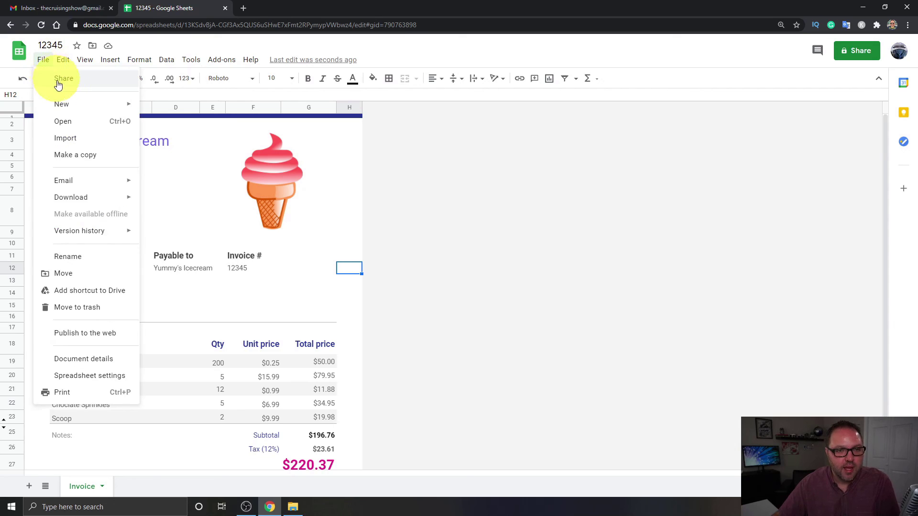
mouse_move(76, 186)
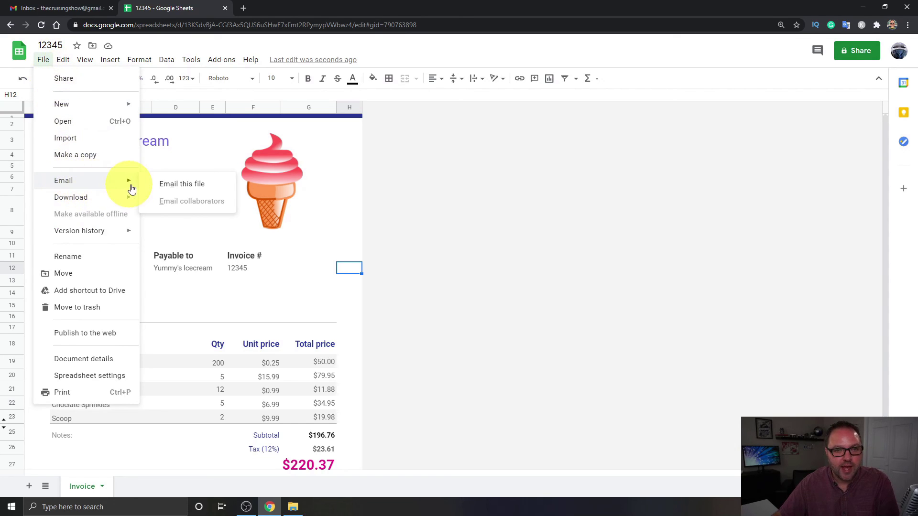
click(189, 191)
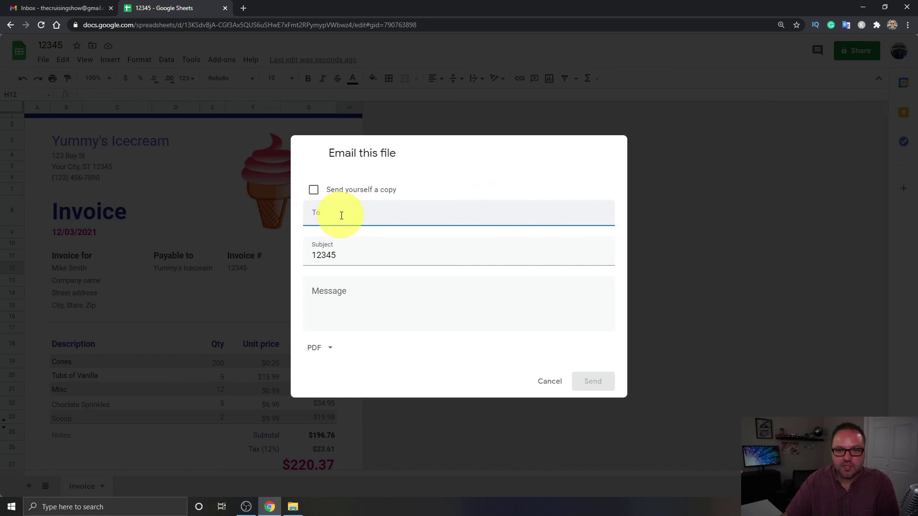
click(314, 190)
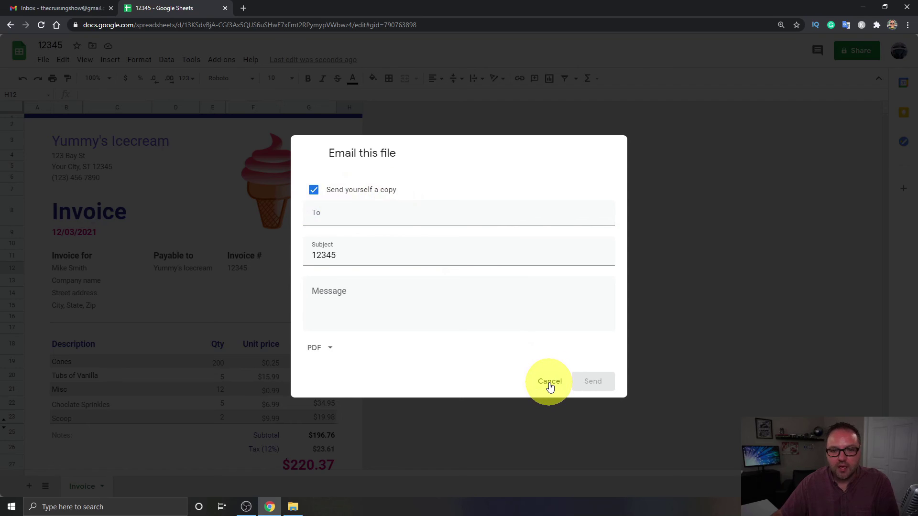
click(329, 349)
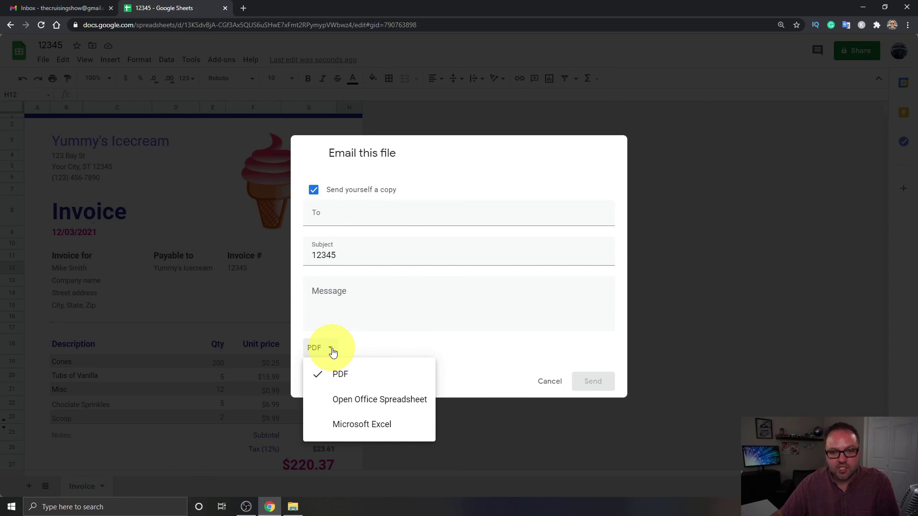
click(550, 383)
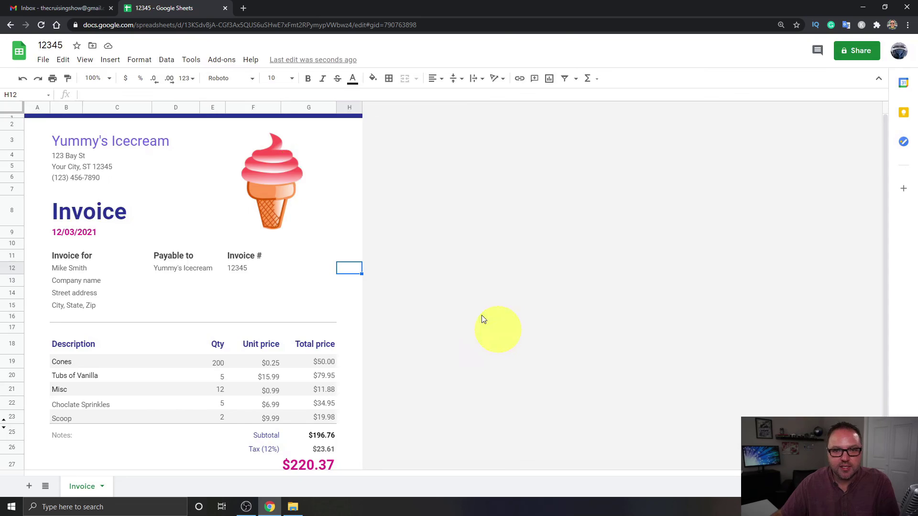
Download the invoice as a PDF document, exporting the current sheet on Letter paper in portrait orientation.
click(48, 65)
mouse_move(76, 201)
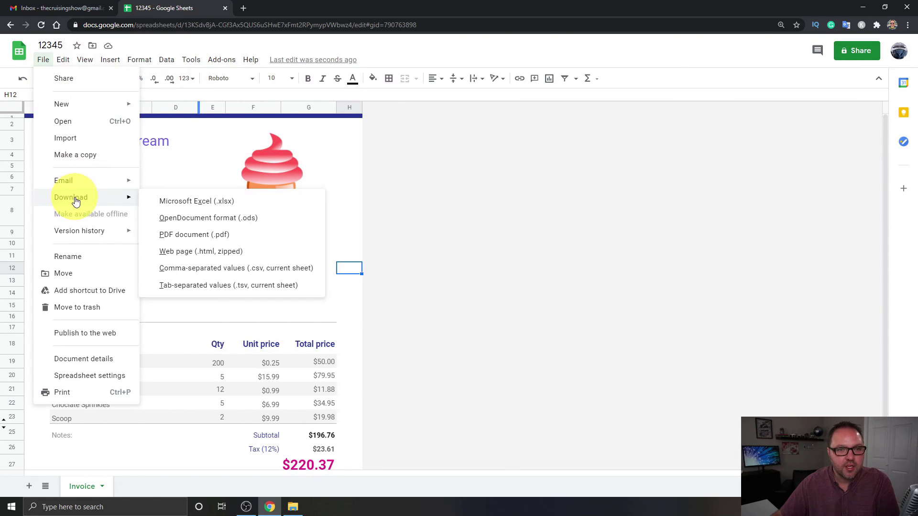
click(206, 236)
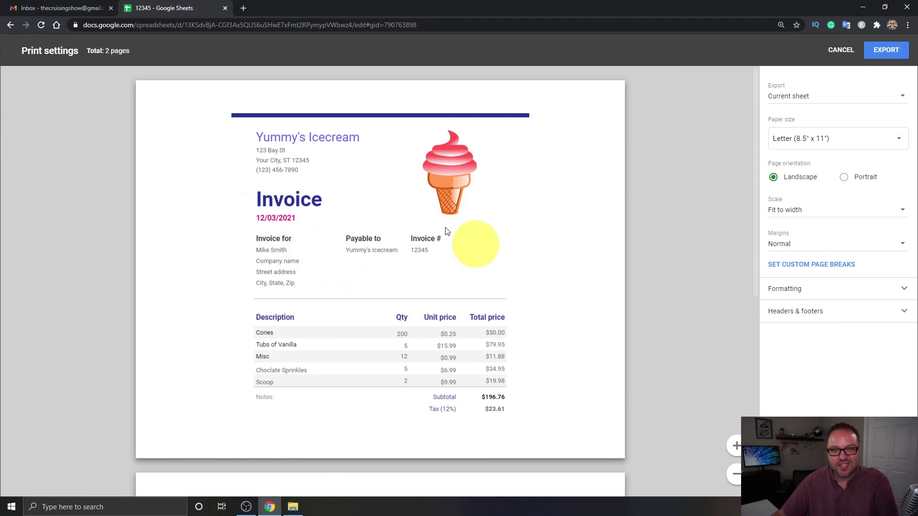
scroll(420, 249, down, 5)
scroll(411, 258, up, 5)
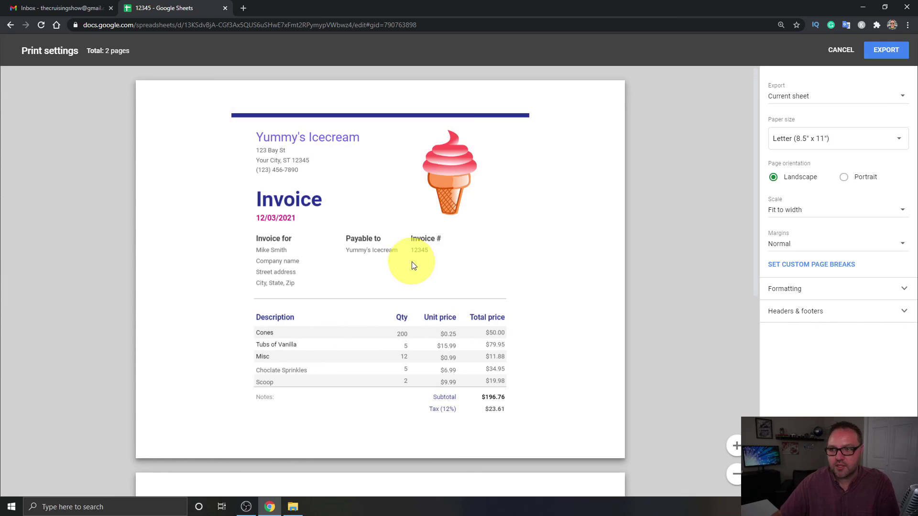
click(843, 178)
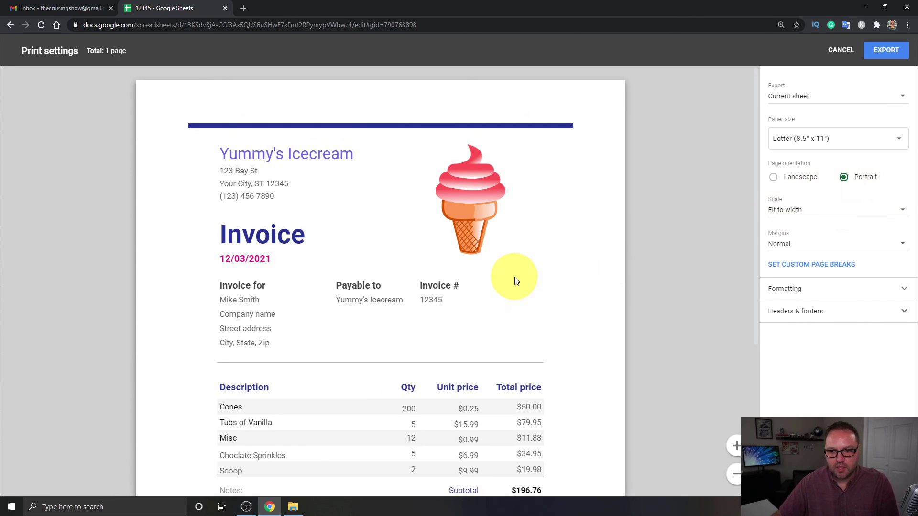
key(ctrl+0)
key(ctrl+minus)
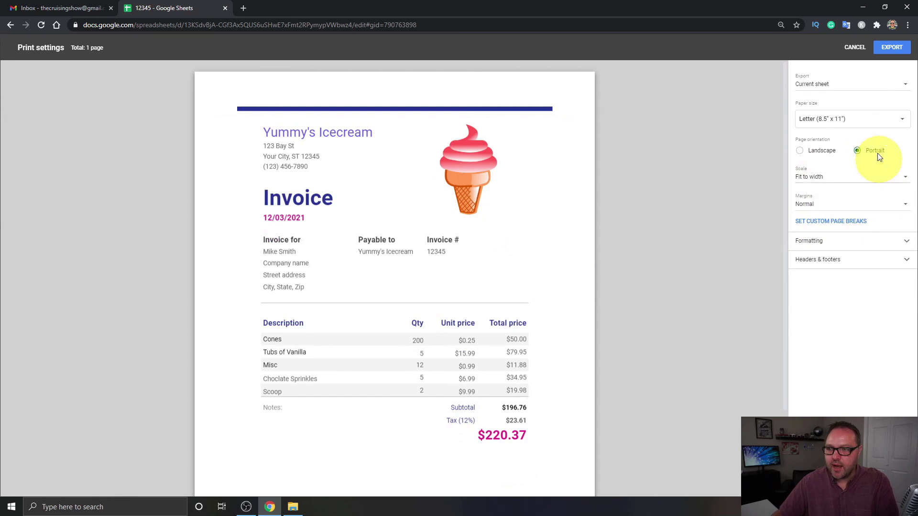
click(892, 48)
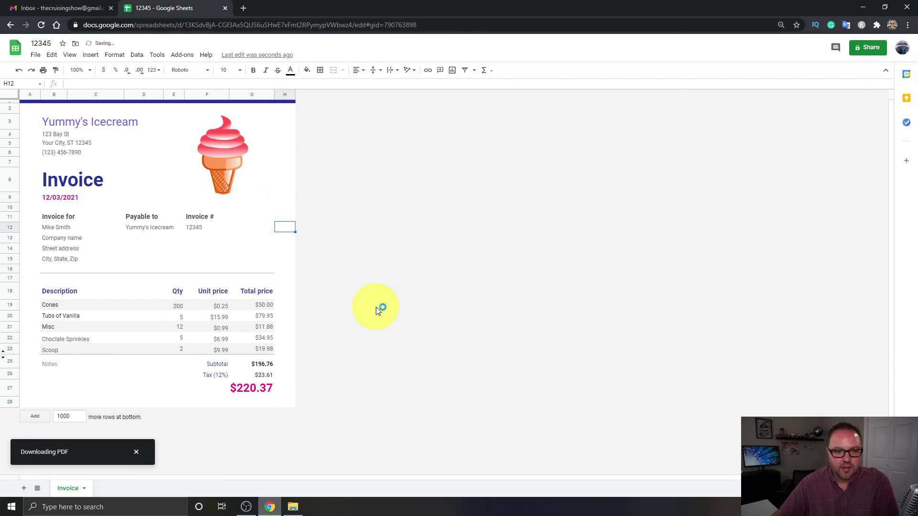
Shrink the browser window to expose the desktop and put the downloaded 12345 - Invoice PDF on the desktop.
double_click(377, 9)
drag(275, 483, 109, 302)
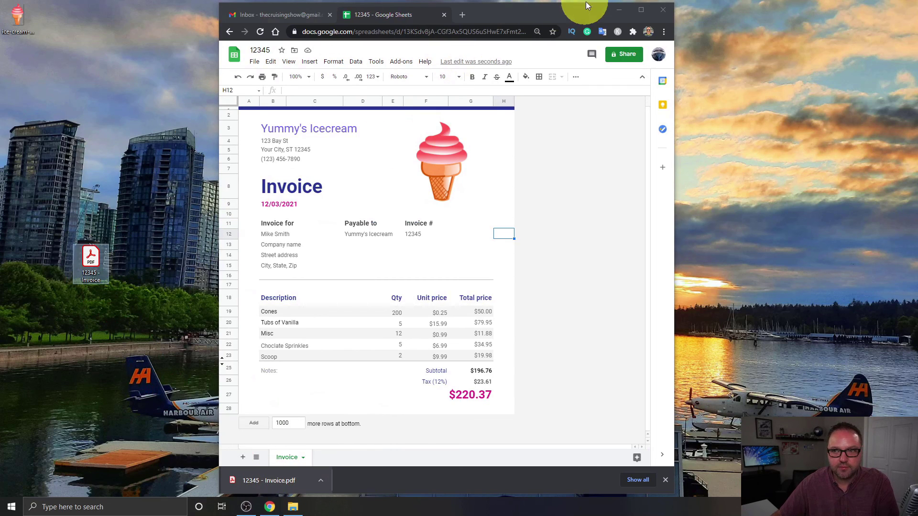
click(236, 341)
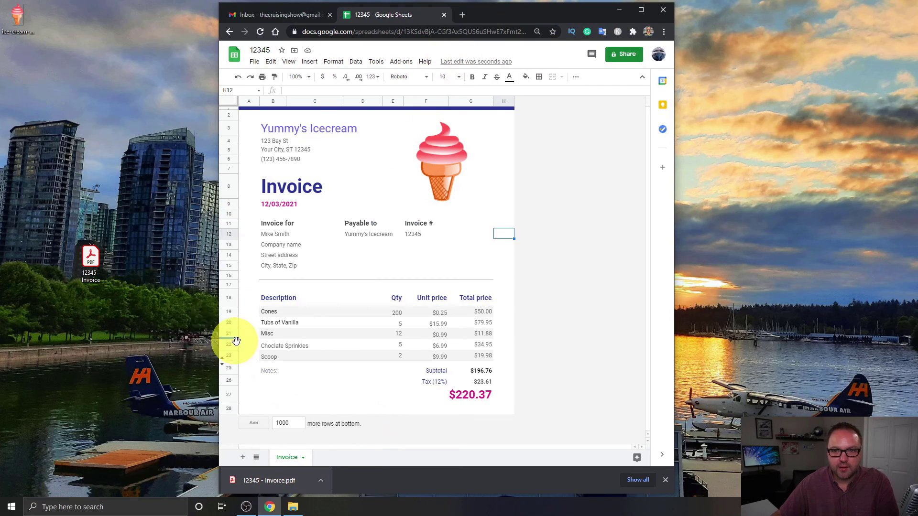